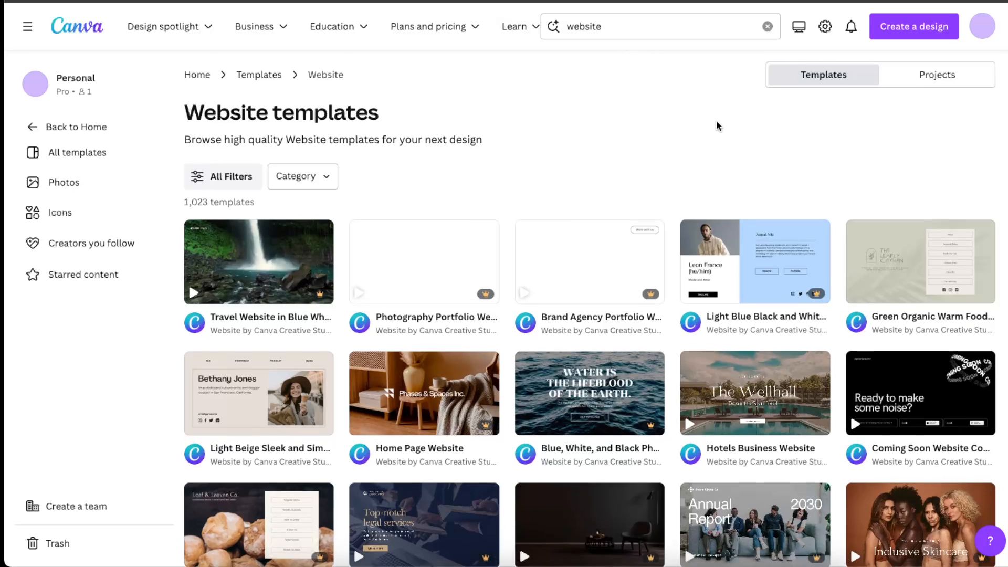
- Look through the website template results
scroll(719, 330, down, 13)
scroll(719, 329, up, 13)
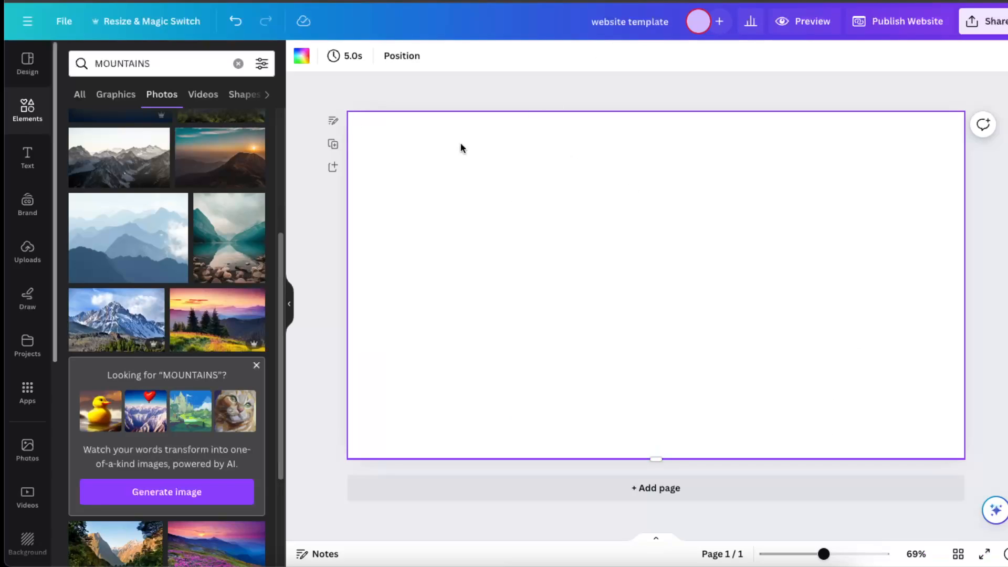
- View the design's custom width and height in the resize options without changing them
click(195, 23)
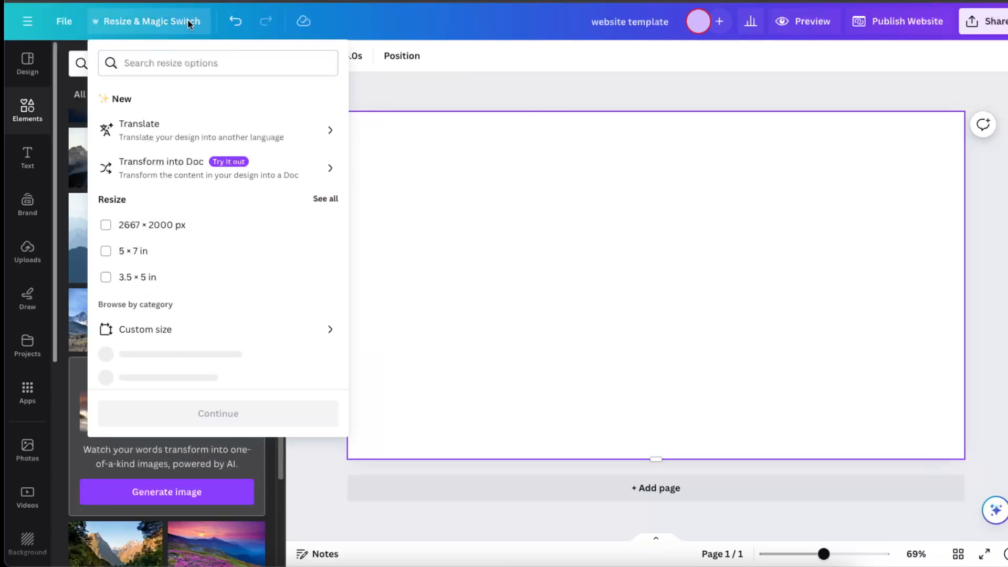
click(212, 318)
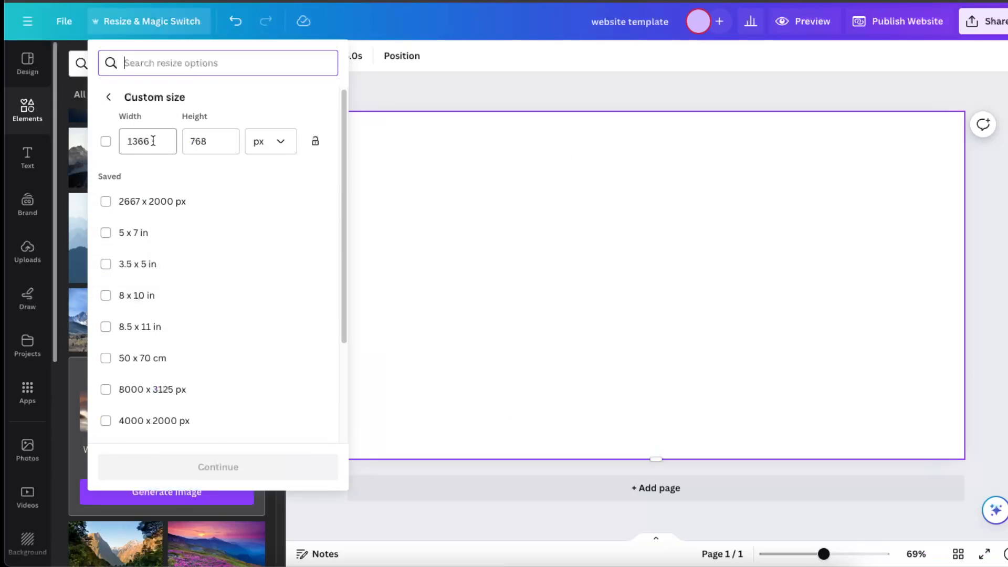
click(183, 138)
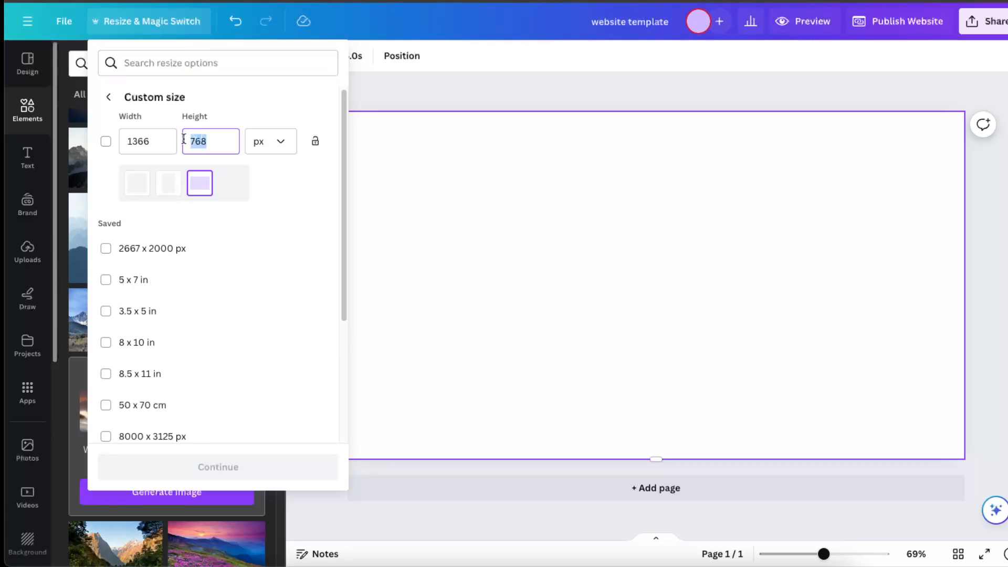
click(411, 212)
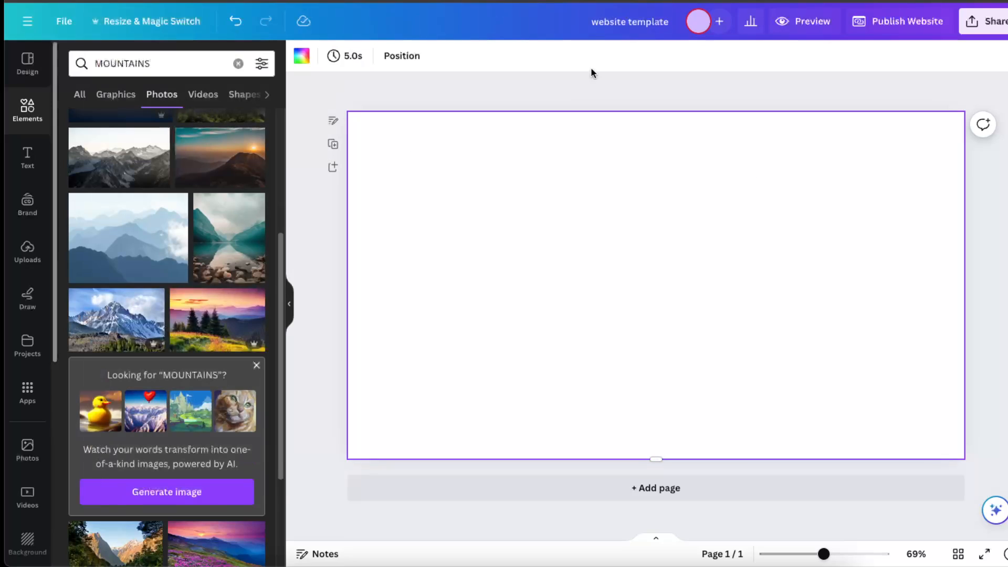
- Insert a square shape and stretch it into a thin header bar across the full width of the page's upper edge
click(15, 107)
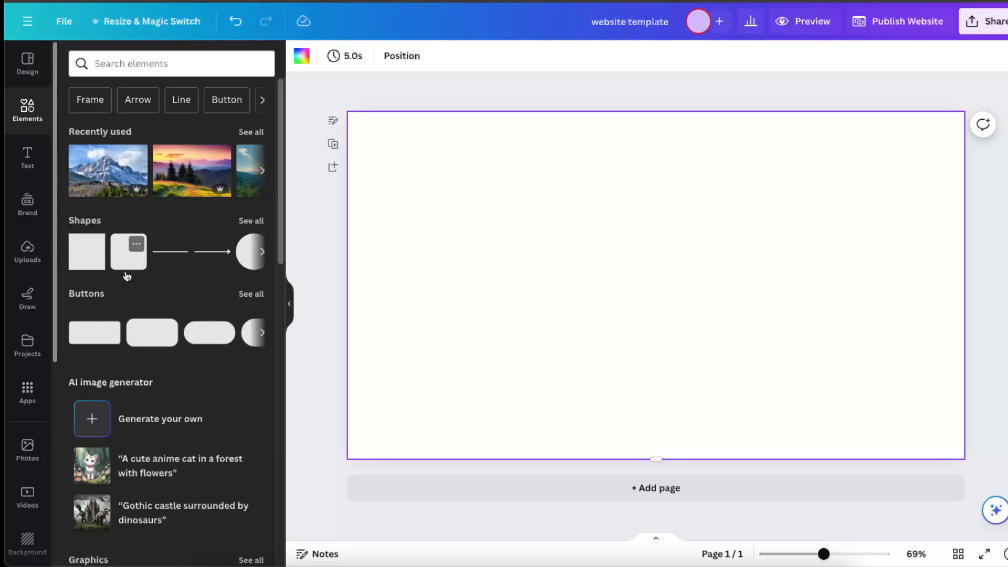
click(88, 250)
drag(650, 290, 972, 164)
drag(905, 213, 906, 158)
drag(800, 144, 781, 141)
drag(751, 108, 751, 106)
click(760, 220)
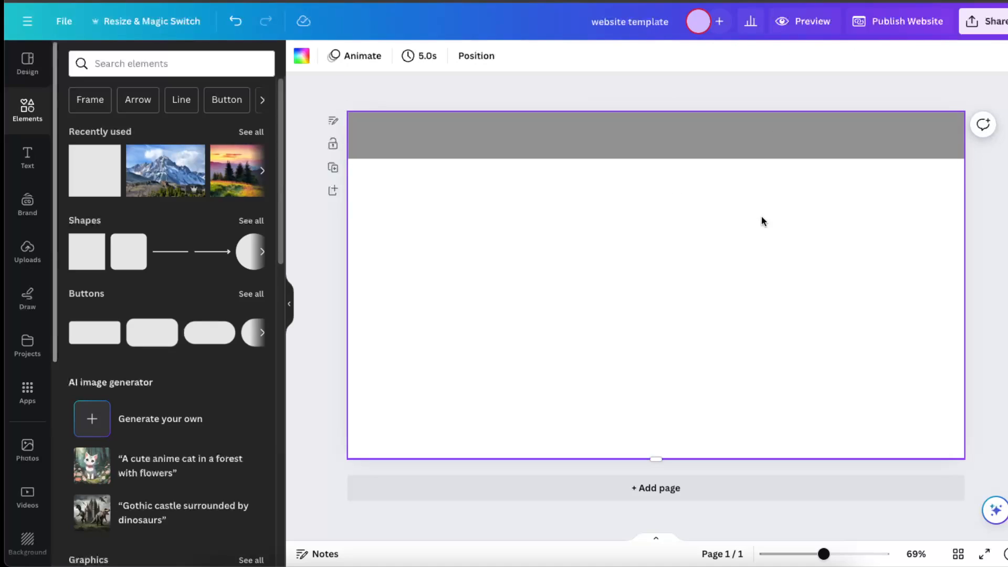
- Fill the header bar with solid black
click(801, 141)
click(361, 60)
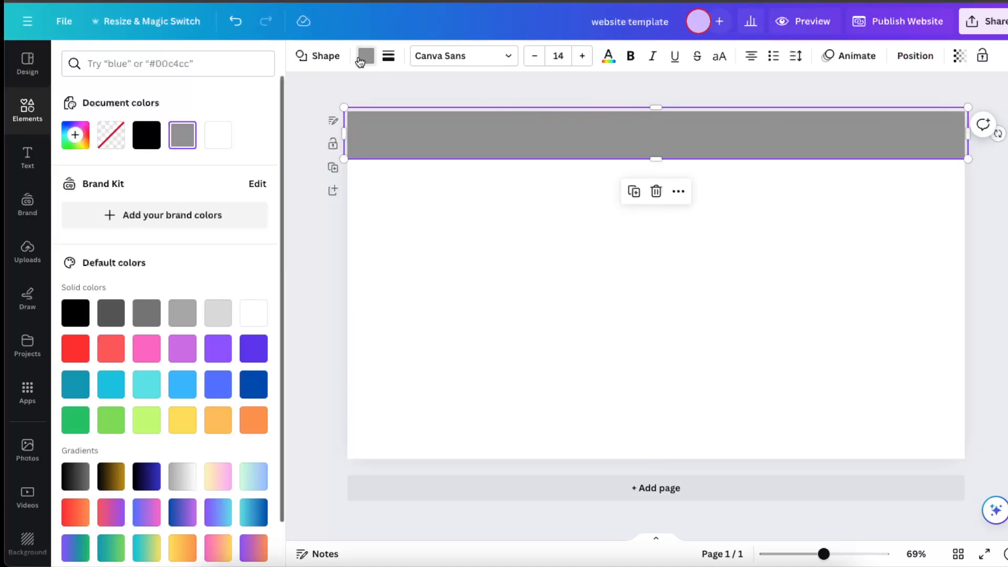
scroll(207, 294, down, 1)
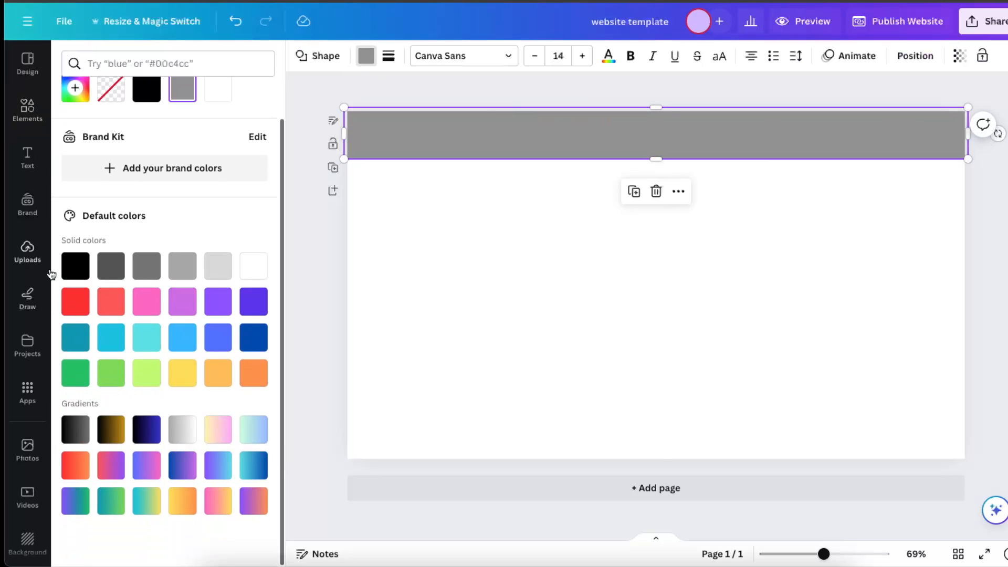
click(75, 266)
click(461, 261)
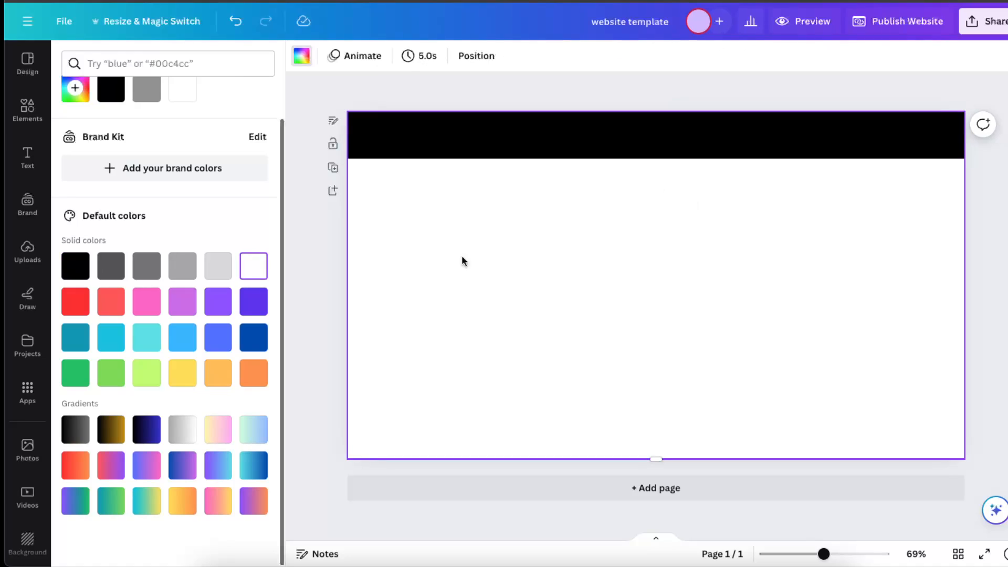
- Add the "candle shop" font combination and change its two words to "your" and "logo"
scroll(158, 210, up, 2)
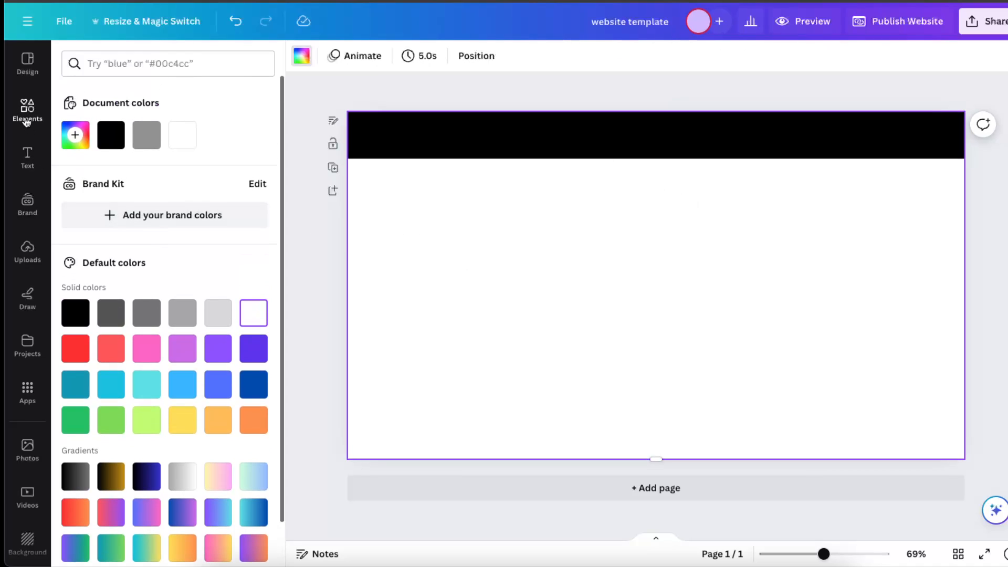
click(32, 146)
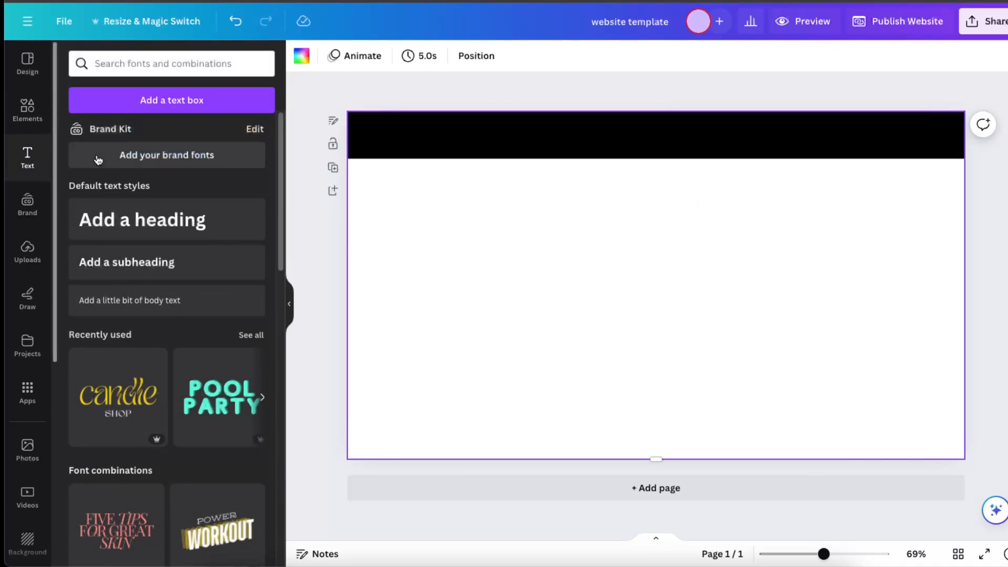
scroll(166, 330, down, 3)
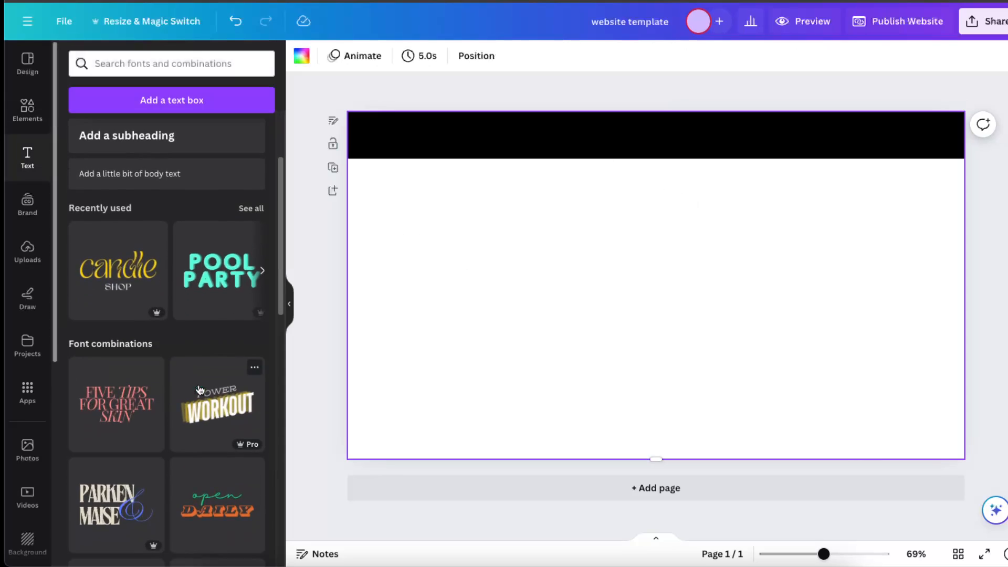
click(126, 280)
double_click(667, 266)
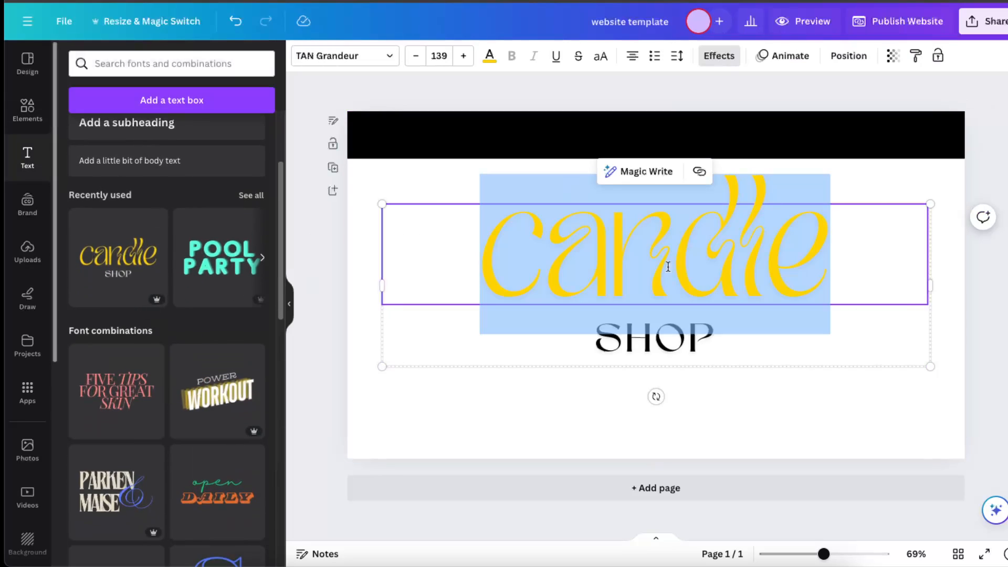
text(your)
click(696, 345)
double_click(696, 346)
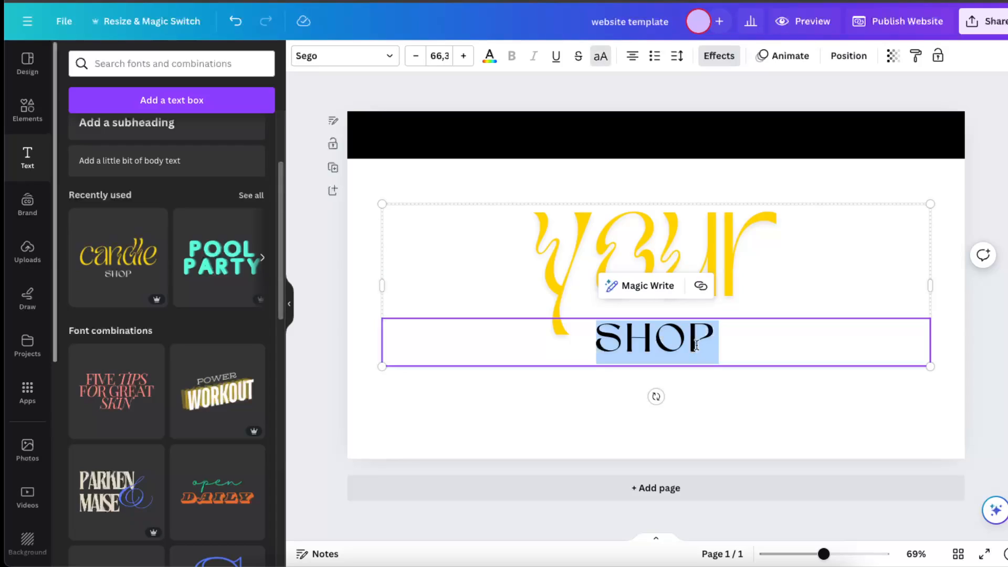
text(logo)
click(748, 299)
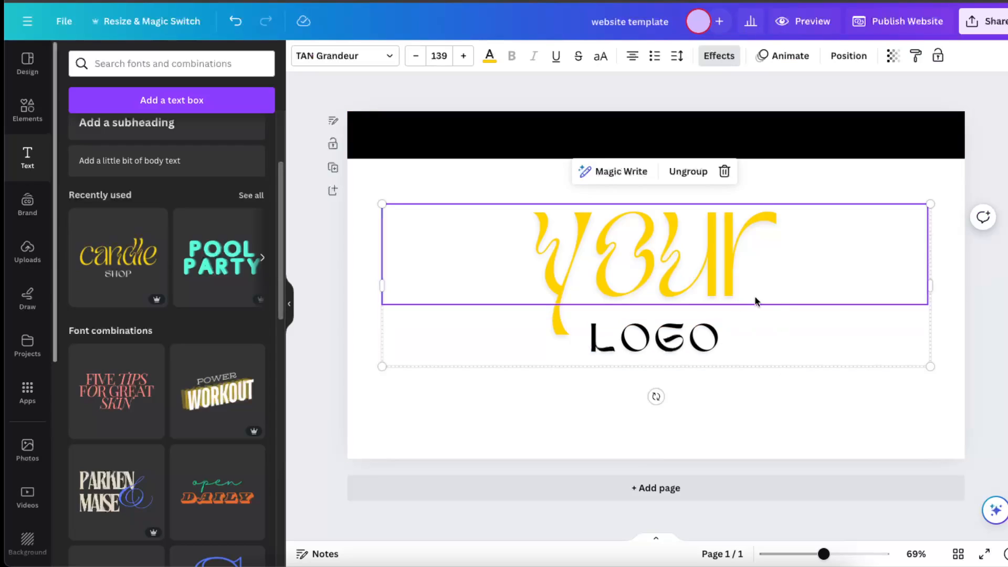
- Shrink the logo text onto the left end of the black header bar and recolor the word LOGO white
drag(930, 367, 426, 142)
click(393, 151)
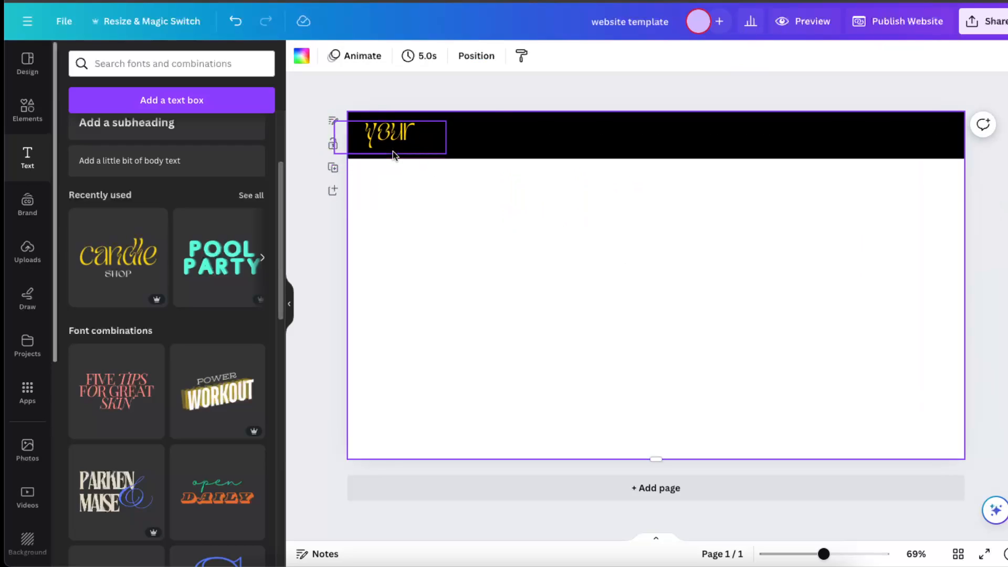
click(396, 152)
click(489, 55)
click(250, 313)
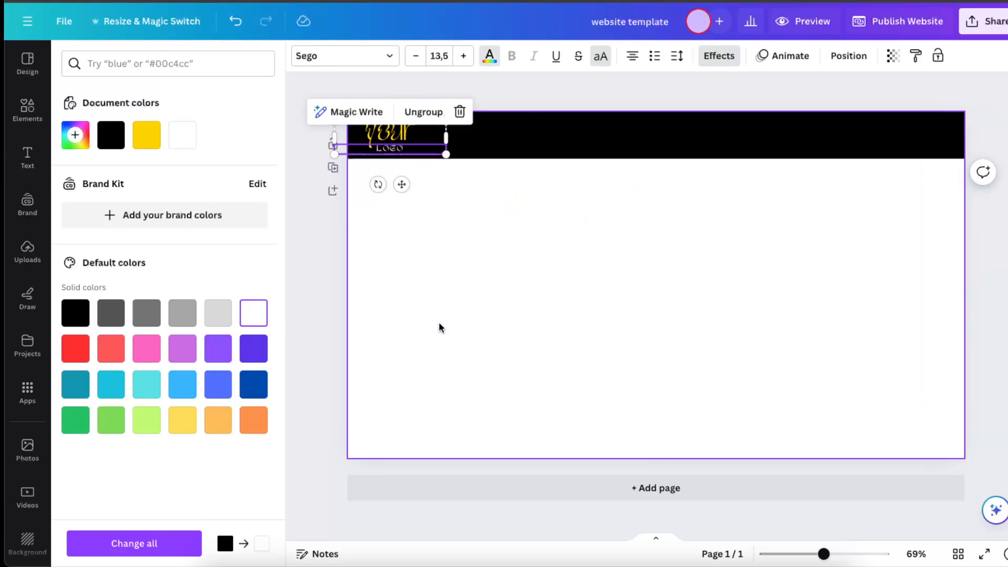
click(477, 333)
click(385, 136)
click(579, 261)
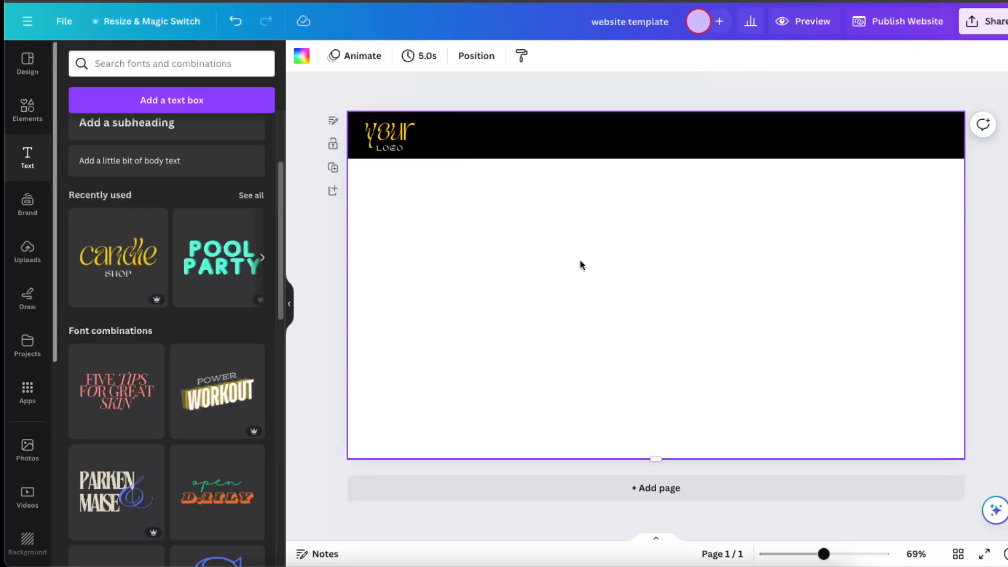
- Add a heading text to the page and color it white
scroll(158, 209, up, 3)
click(142, 219)
click(753, 365)
click(693, 286)
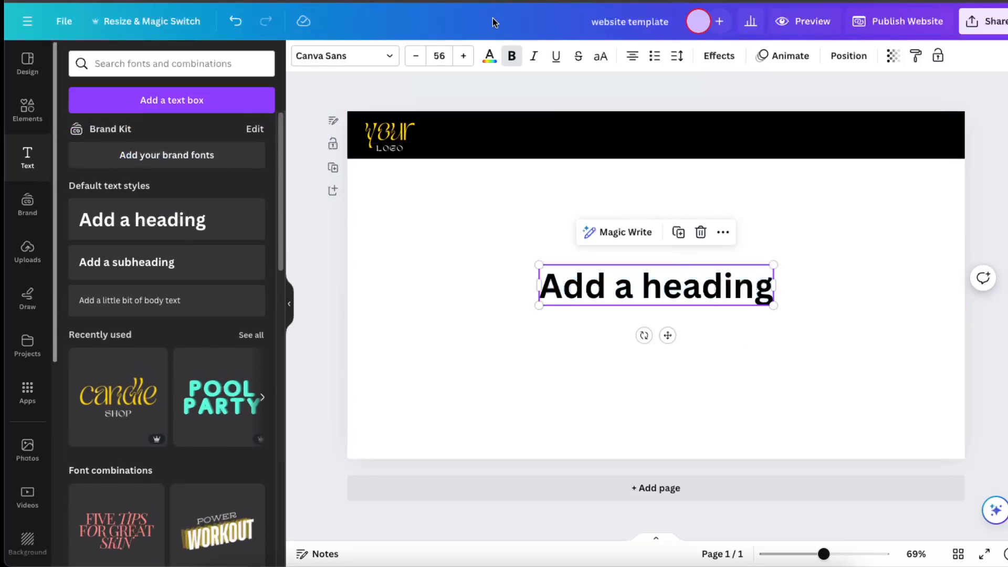
click(489, 57)
click(249, 318)
- Shrink the heading to about 14.3 pt, place it in the header bar beside the logo, and change its text to HOME
drag(719, 282, 668, 133)
drag(720, 158, 526, 135)
double_click(526, 137)
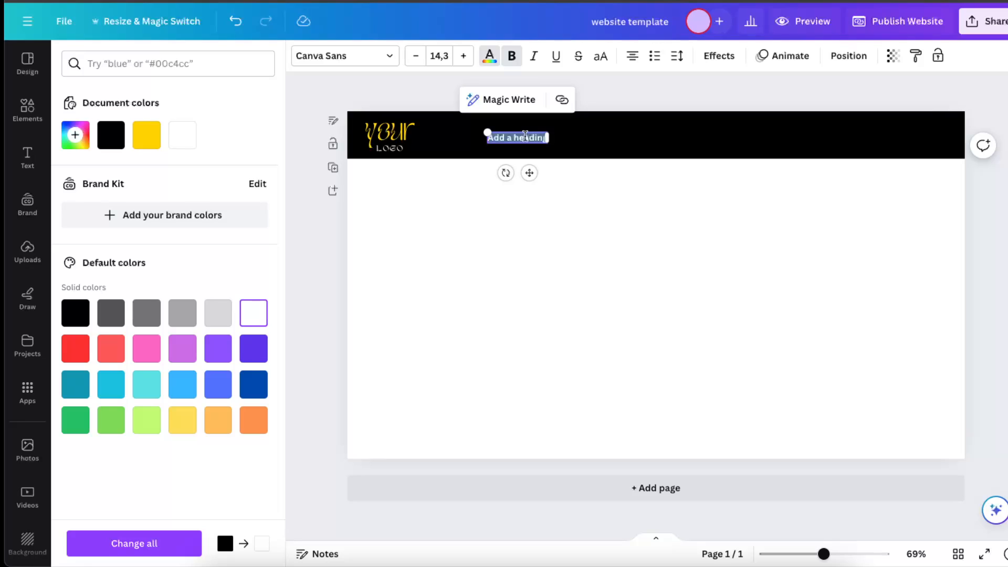
text(HOME)
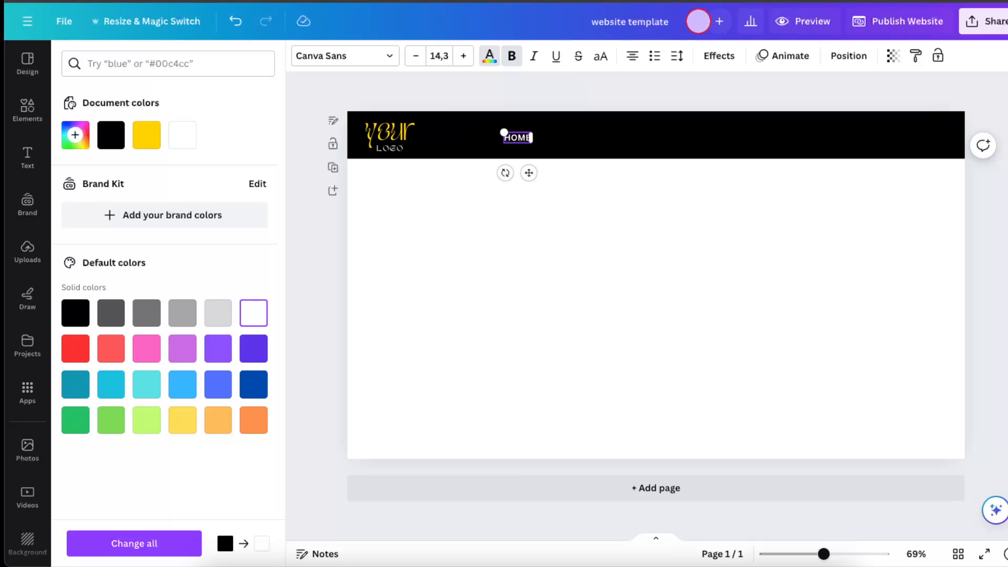
click(565, 173)
- Set the font of the HOME text to Montserrat
click(503, 140)
click(367, 56)
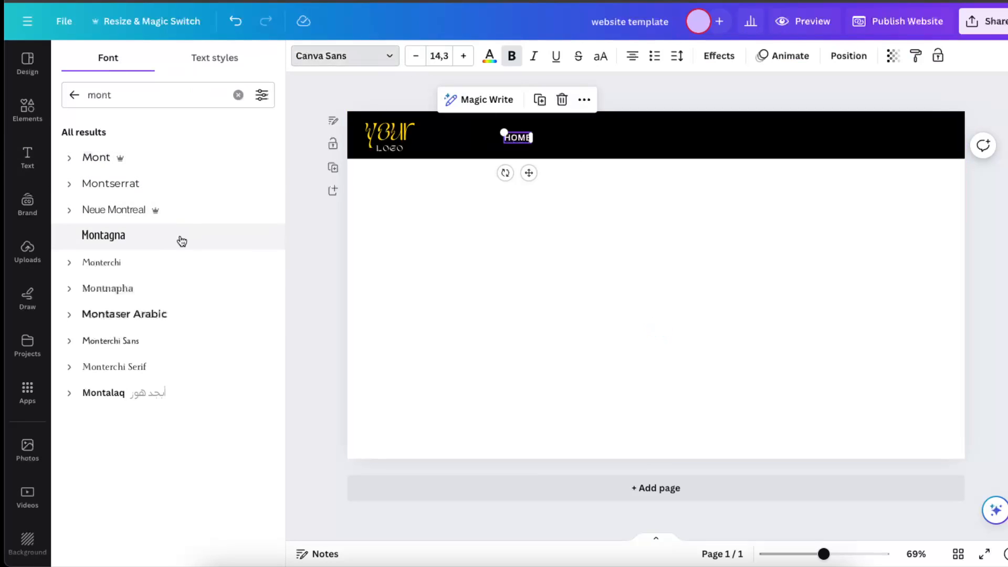
click(139, 183)
click(528, 179)
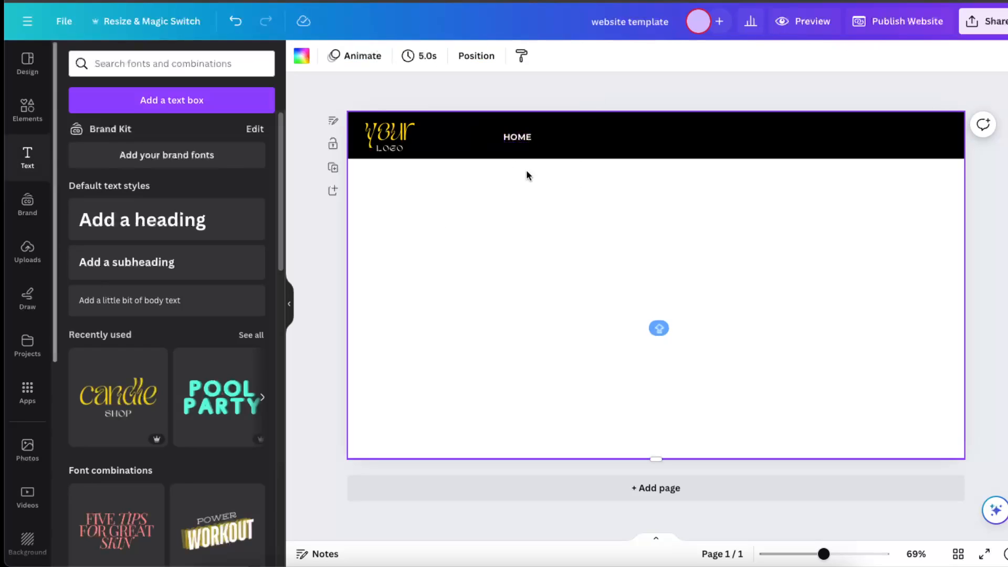
- Duplicate the HOME text, place the copy beside it in the header bar, and change it to PRODUCTS
click(517, 140)
key(ctrl+d)
drag(530, 150, 568, 139)
double_click(568, 139)
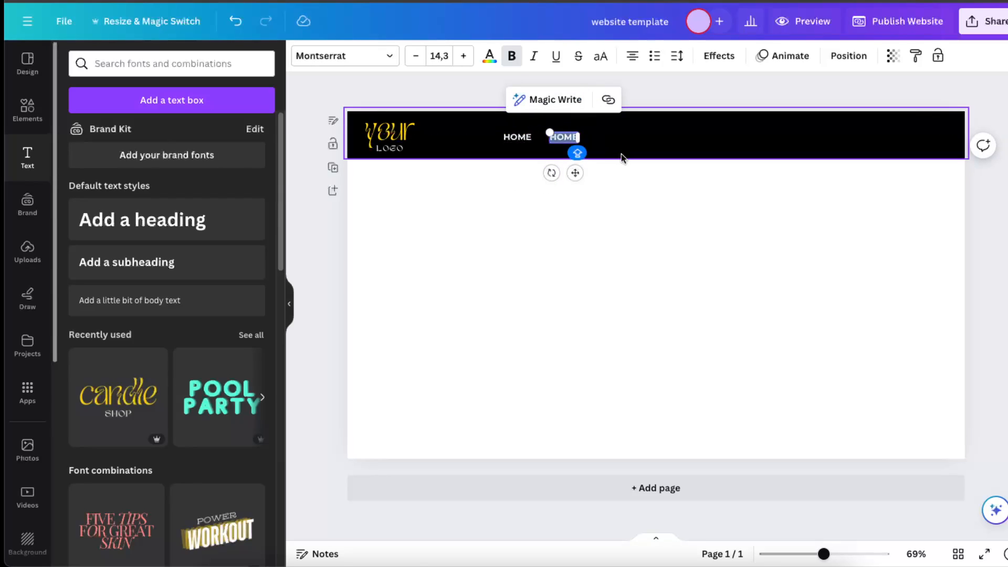
text(PRODUCTS)
click(603, 160)
- Duplicate the PRODUCTS text, place the copy to its right, and change it to BLOG
click(562, 135)
key(ctrl+d)
drag(562, 137, 629, 140)
double_click(628, 140)
text(BLOG)
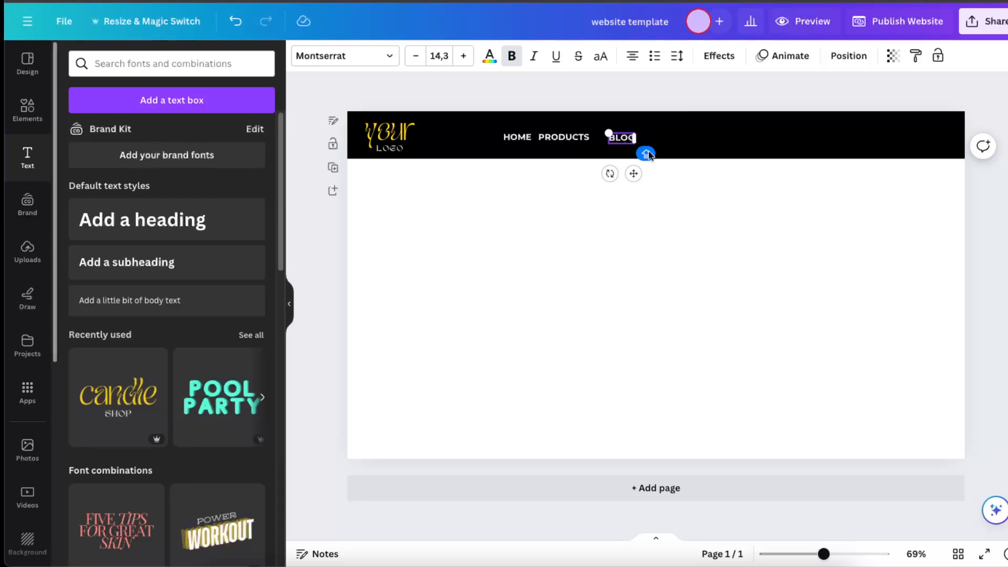
click(649, 156)
- Duplicate the BLOG text, place the copy to its right, and change it to CONTACT
click(623, 141)
key(ctrl+d)
drag(627, 142, 687, 135)
double_click(688, 136)
text(CON)
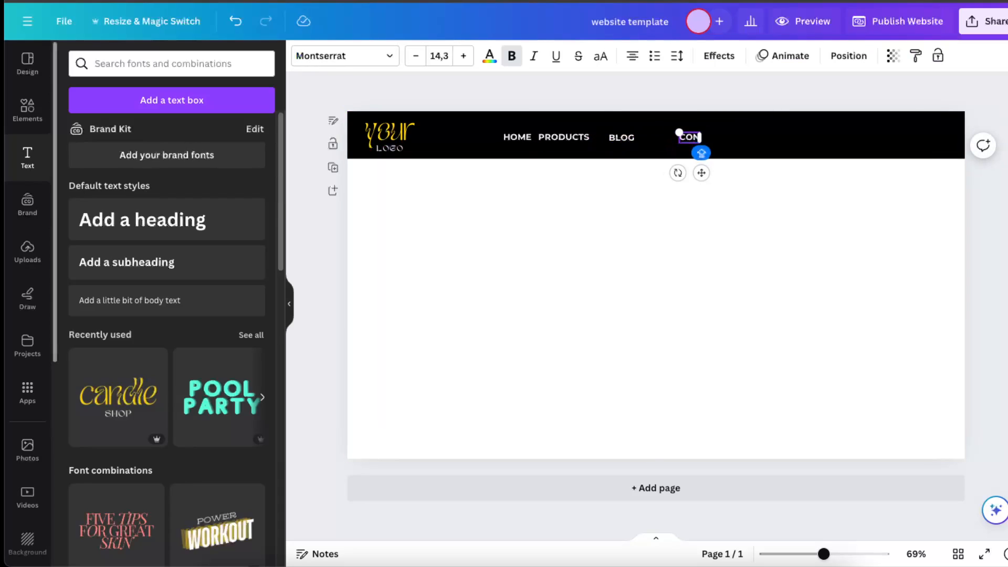
text(TACT)
click(724, 191)
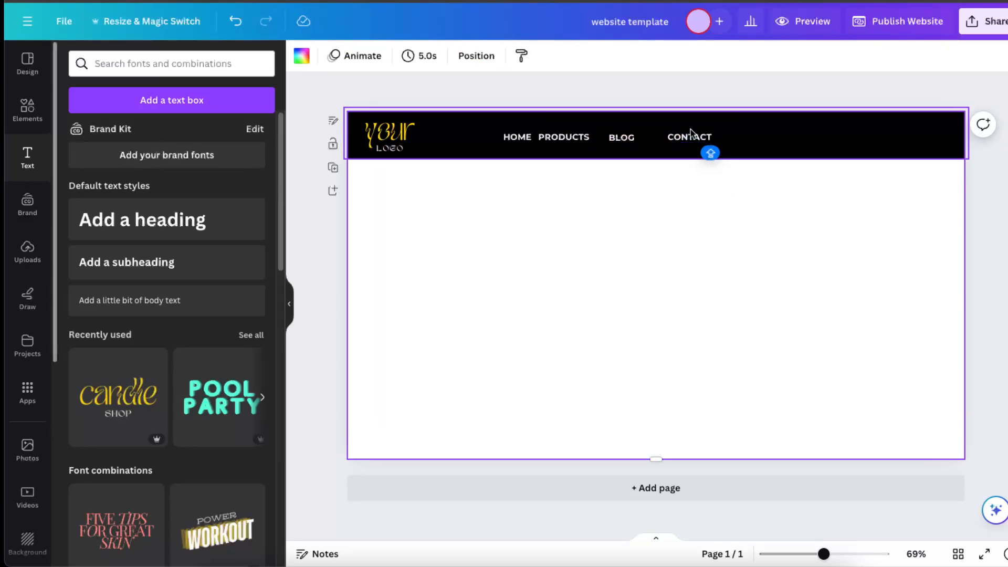
- Move the BLOG and CONTACT texts left so they sit evenly spaced after PRODUCTS
drag(684, 135, 607, 137)
drag(672, 137, 644, 138)
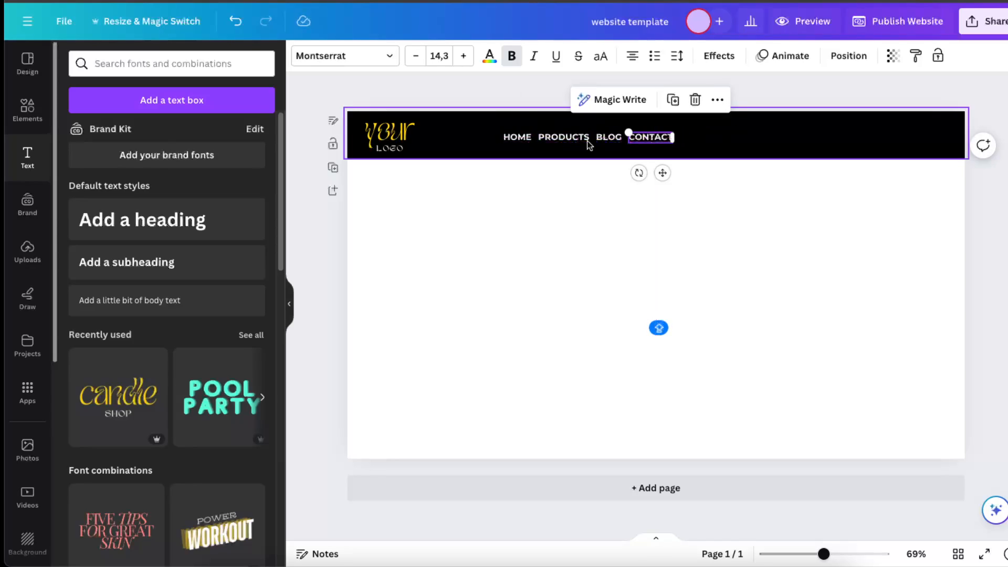
click(795, 242)
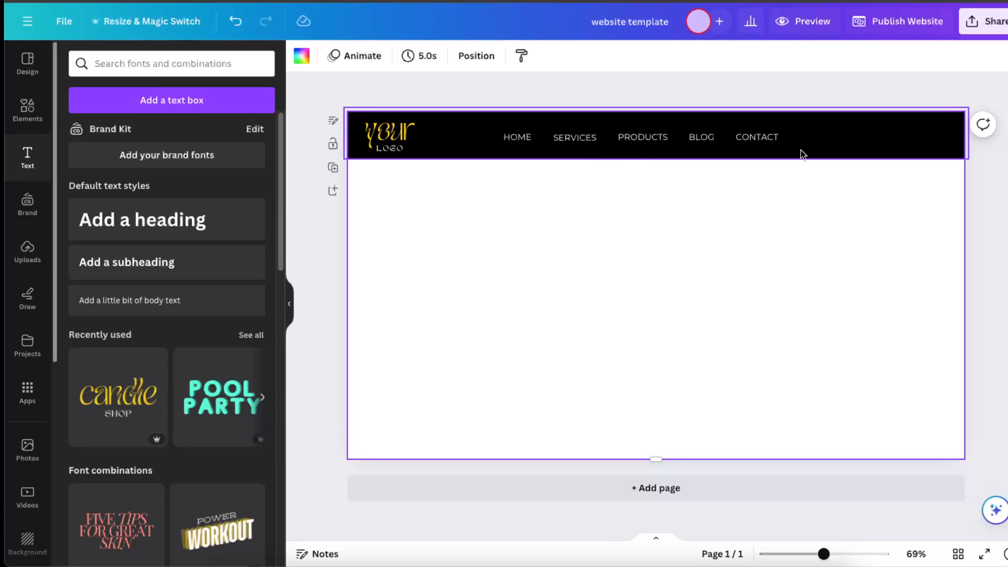
- Insert a rounded square in the middle of the page and fill it with the logo's yellow
click(24, 112)
click(129, 251)
click(744, 296)
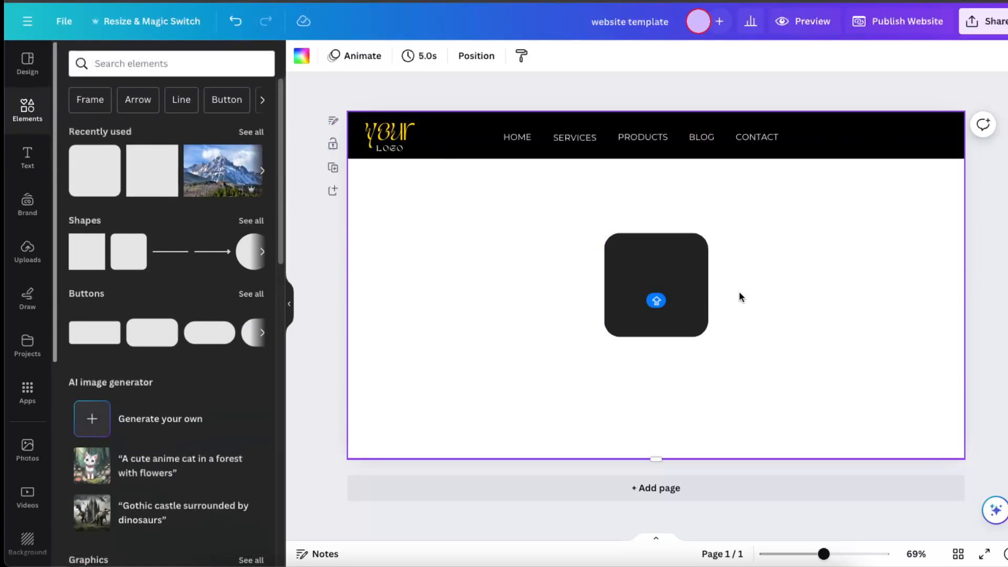
click(621, 256)
click(367, 57)
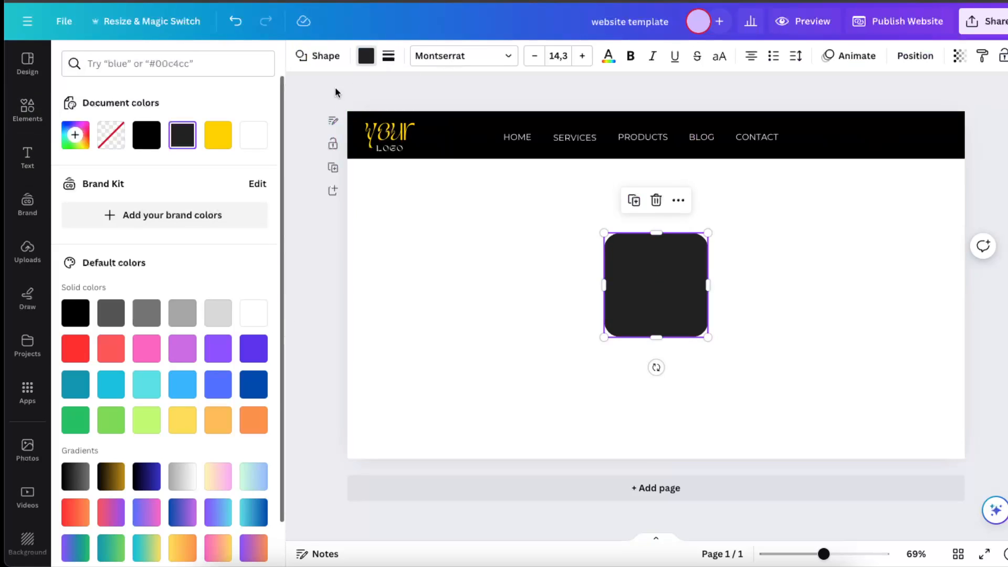
click(218, 134)
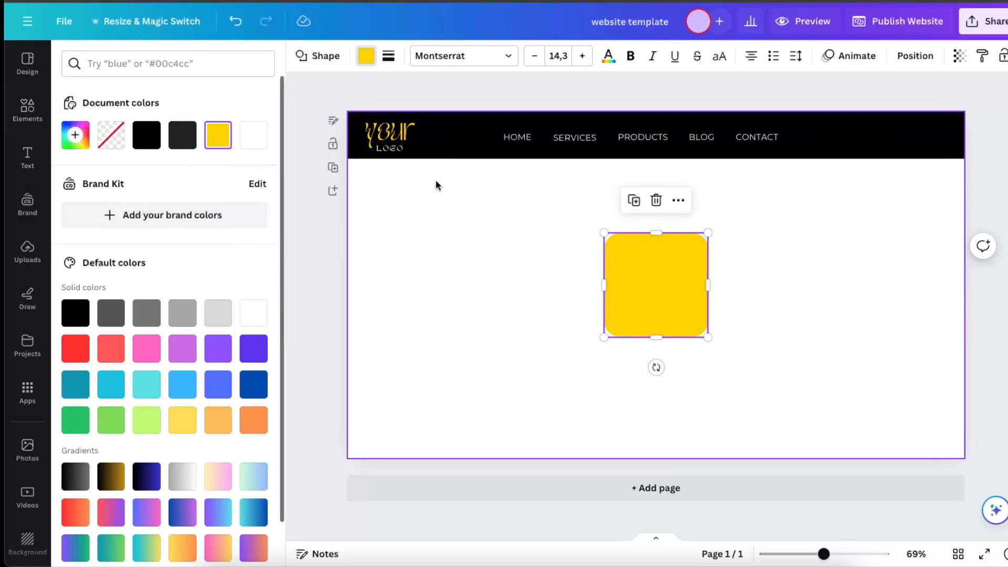
- Recolor the word "your" in the header logo light turquoise
click(401, 132)
click(489, 55)
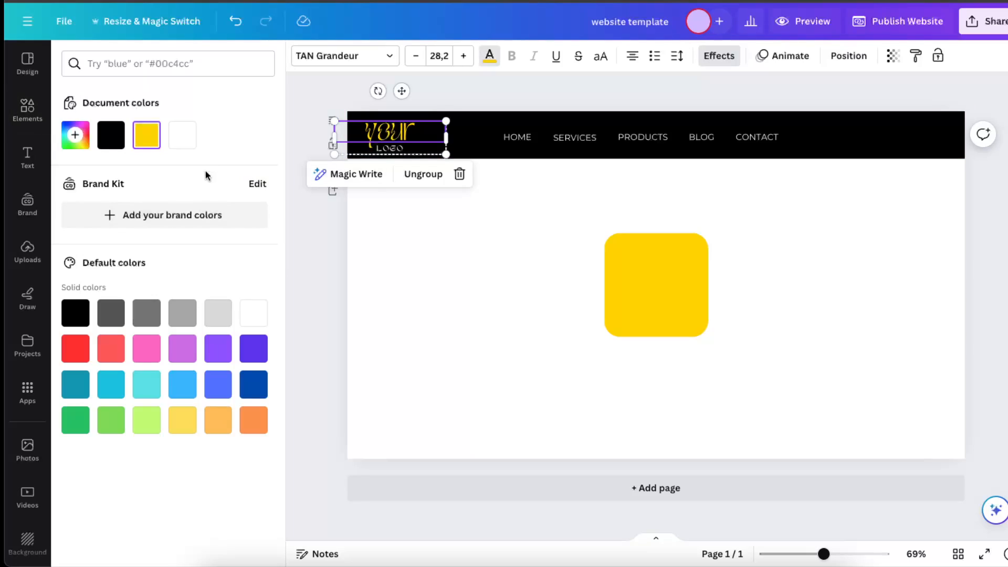
click(142, 379)
- Fill the rounded square with the logo's light turquoise and set its text color to black
click(649, 321)
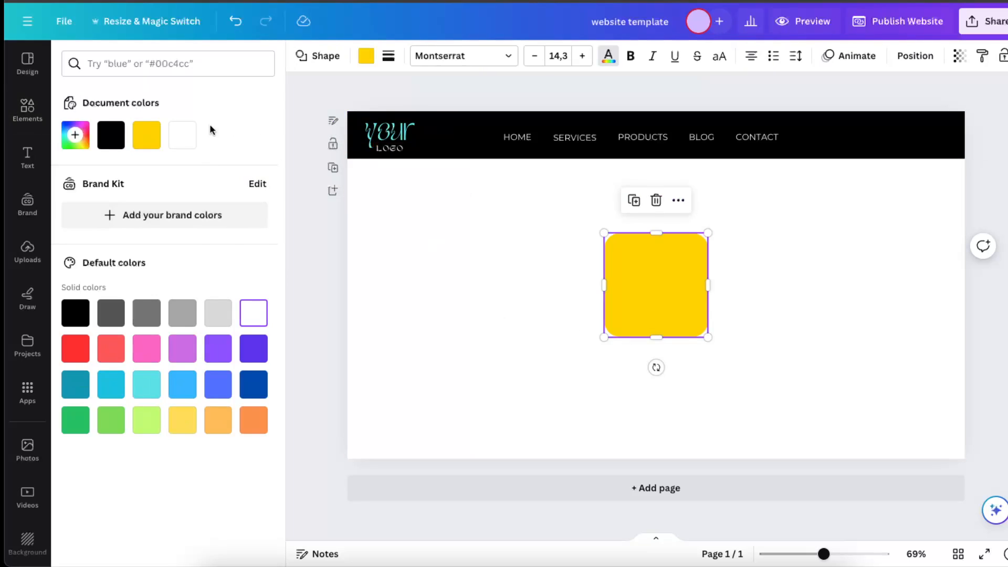
click(446, 374)
click(624, 299)
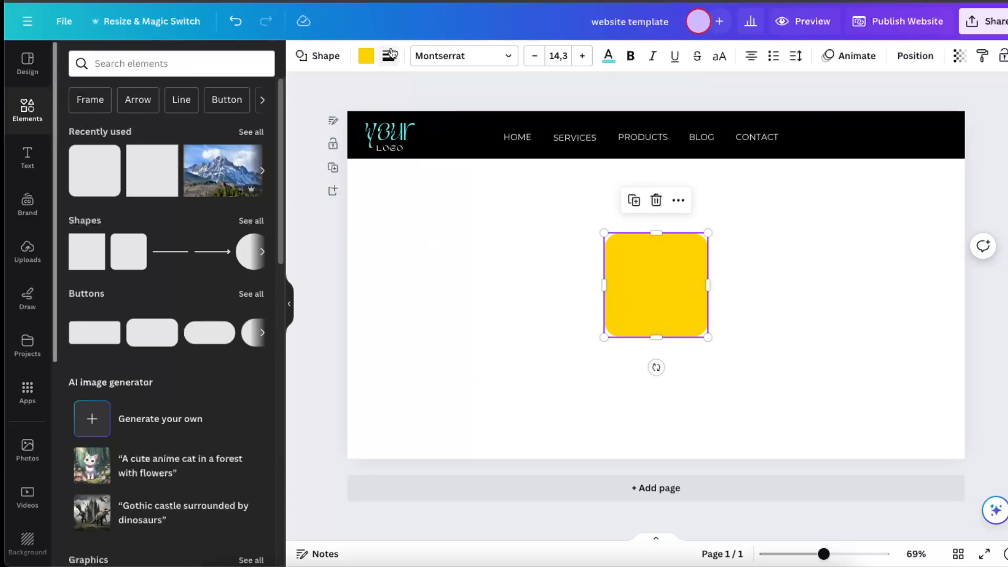
click(372, 55)
scroll(236, 293, down, 1)
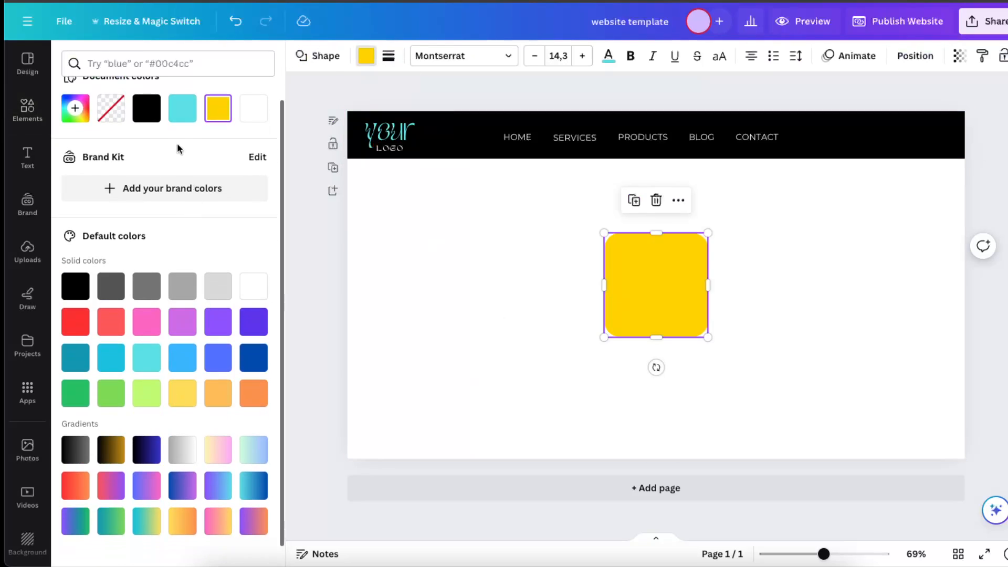
click(183, 108)
click(608, 56)
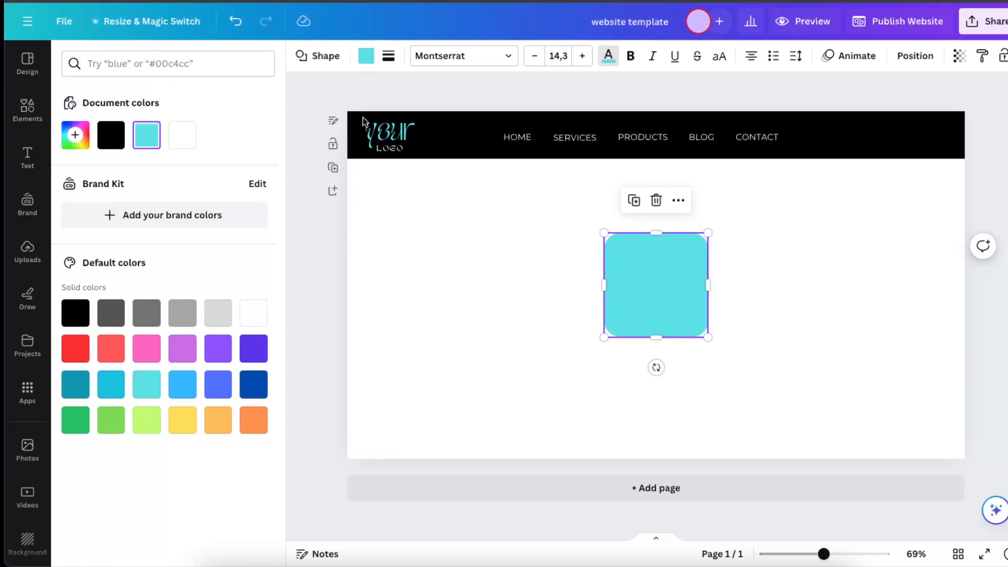
click(70, 317)
- Flatten the turquoise square into a wide button shape with a thin border and strongly rounded corners
click(620, 353)
drag(649, 297, 754, 301)
drag(810, 343, 832, 283)
click(388, 56)
drag(388, 141, 391, 140)
drag(447, 187, 555, 187)
- Place the turquoise button in the black header to the right of CONTACT, at about 178 by 60 px
drag(756, 258, 862, 142)
drag(936, 165, 893, 140)
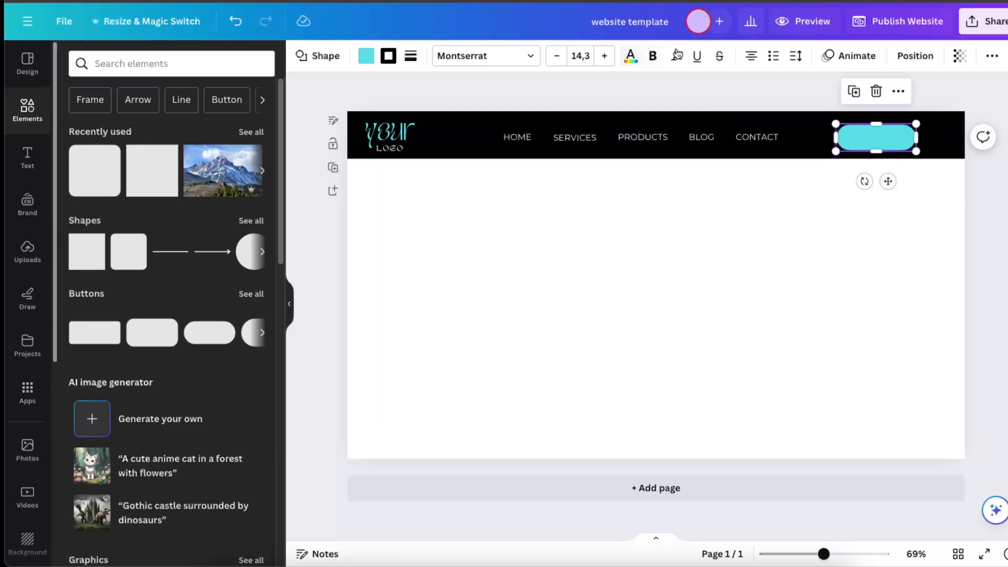
click(835, 57)
click(899, 57)
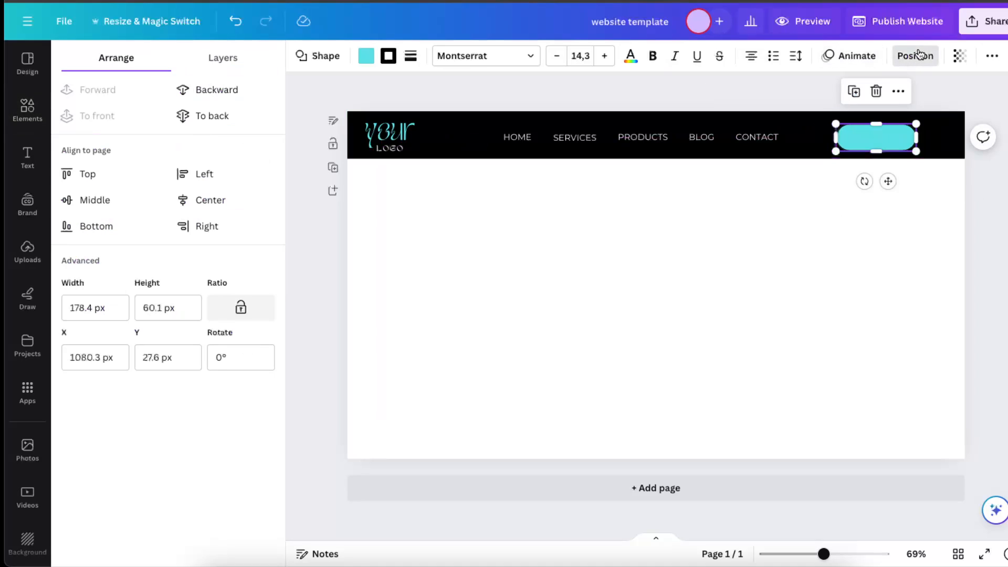
- Label the turquoise header button SIGN UP
click(845, 267)
click(879, 145)
click(884, 137)
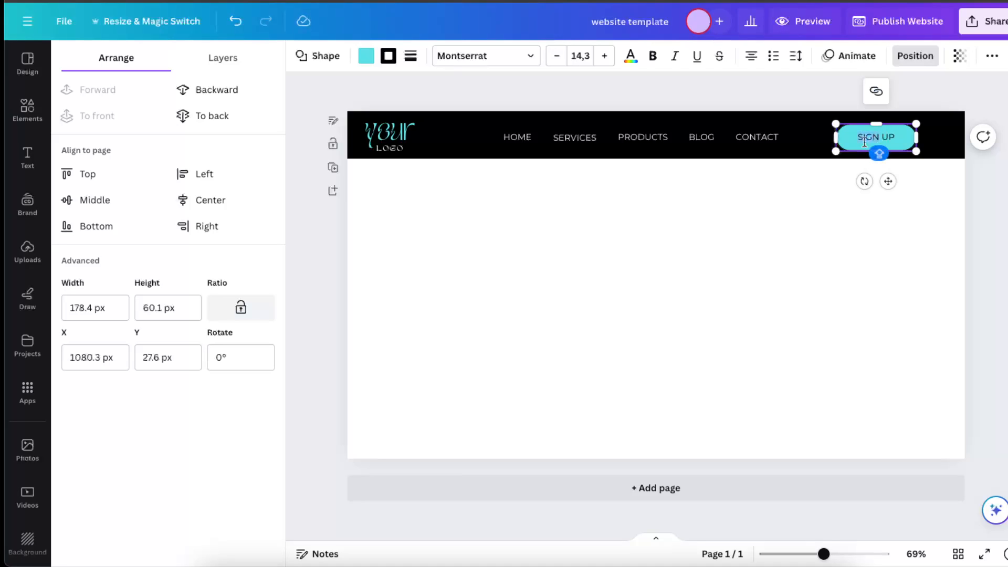
click(901, 217)
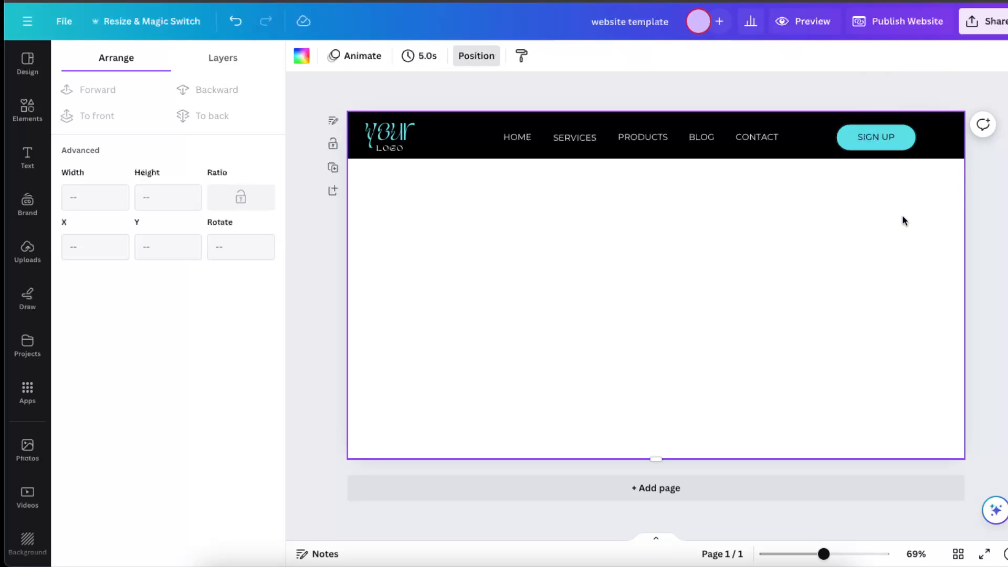
- Search the elements for FRAME and insert the plain square frame on the page
click(27, 111)
text(FRAME)
key(Return)
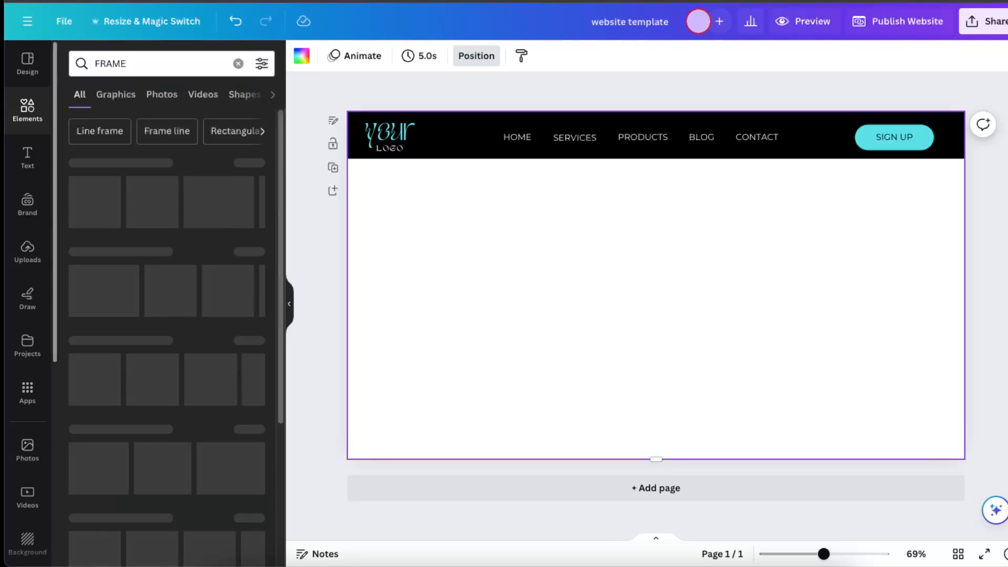
click(95, 202)
- Stretch the frame to fill the whole page area below the header, about 1381 by 663 px
drag(562, 315, 392, 289)
drag(531, 254, 747, 262)
drag(660, 338, 634, 458)
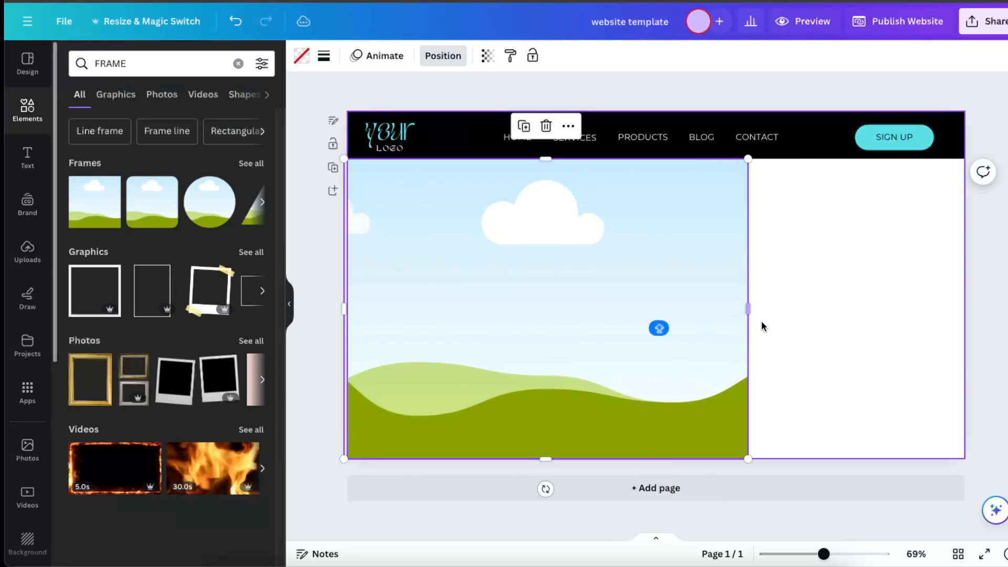
click(799, 312)
drag(695, 309, 654, 306)
drag(747, 308, 967, 308)
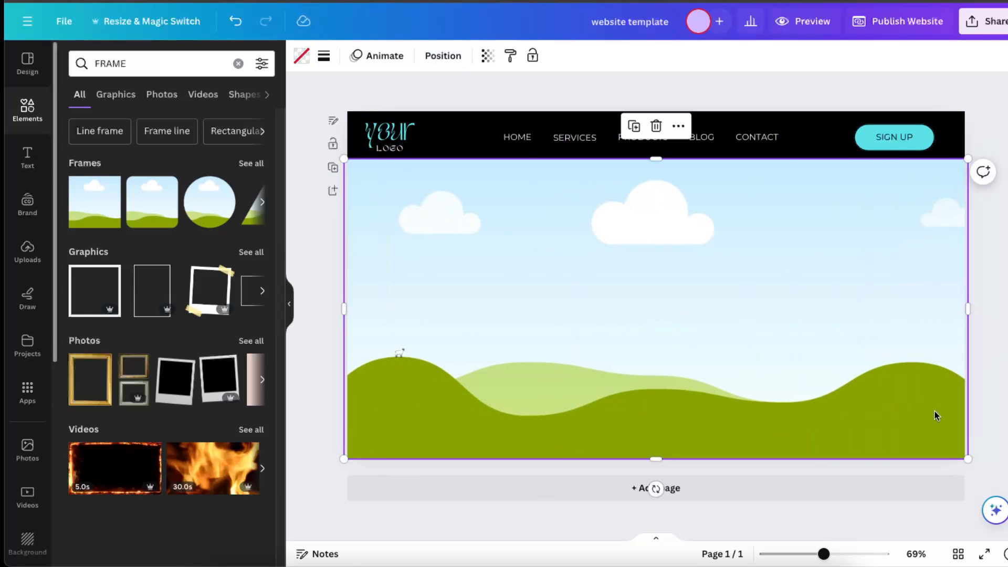
click(979, 407)
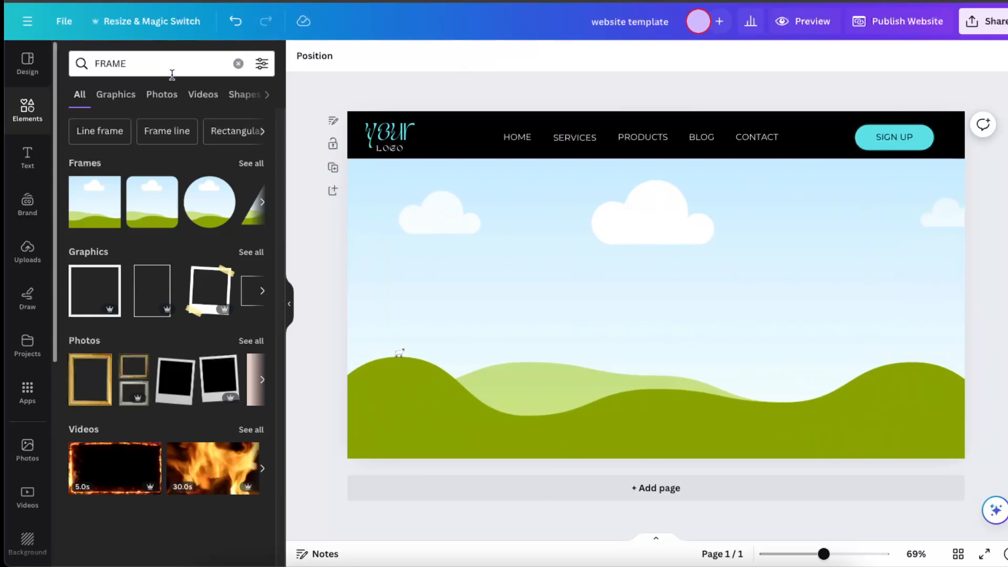
- Search the video elements for "mountain person" and fill the frame with the 30-second moonlit mountain sky video
click(530, 268)
click(442, 56)
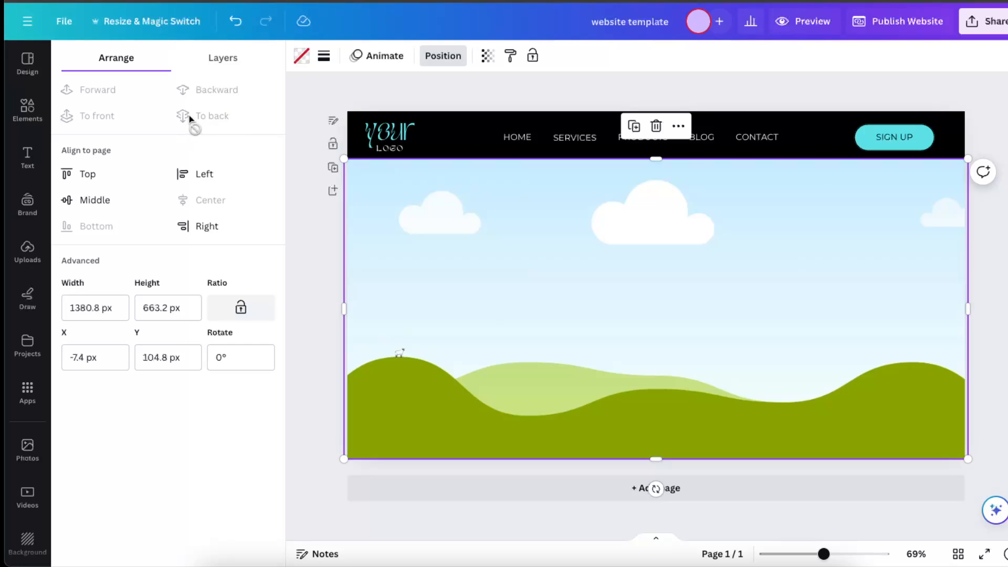
key(Escape)
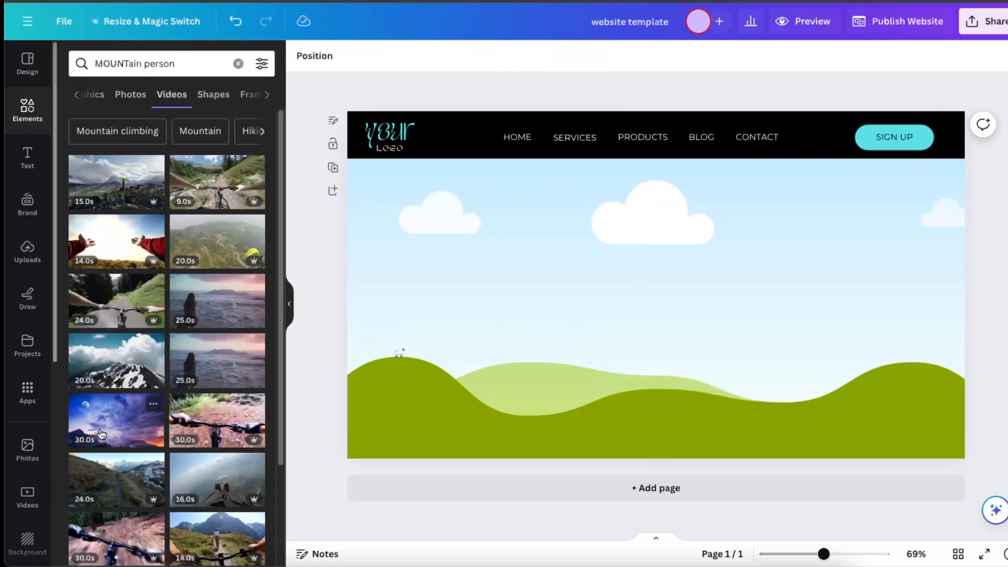
drag(117, 420, 522, 313)
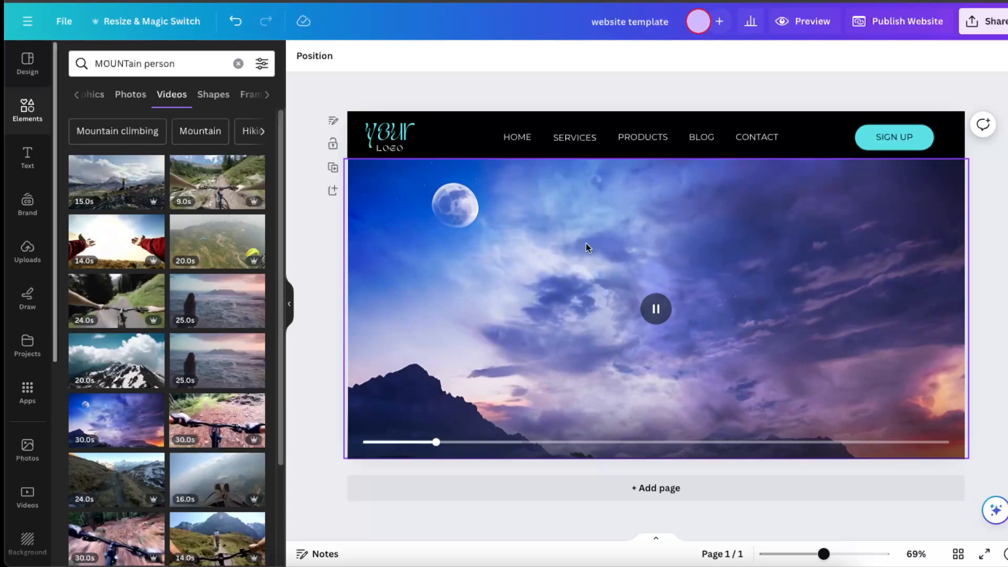
- Move the "Your Title Here" text slightly right and down above the two-line quote, and left-align the quote
drag(507, 136, 567, 236)
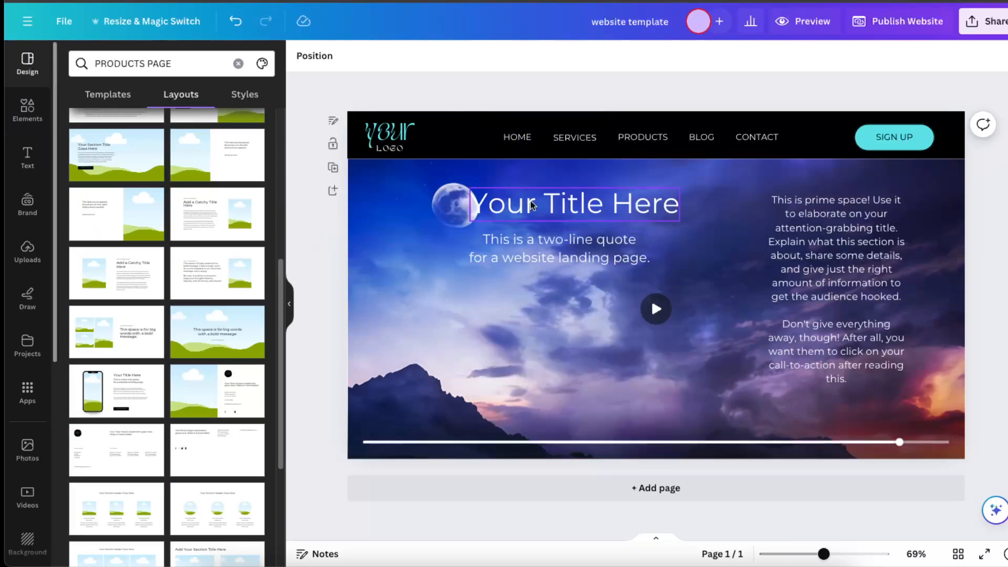
click(530, 202)
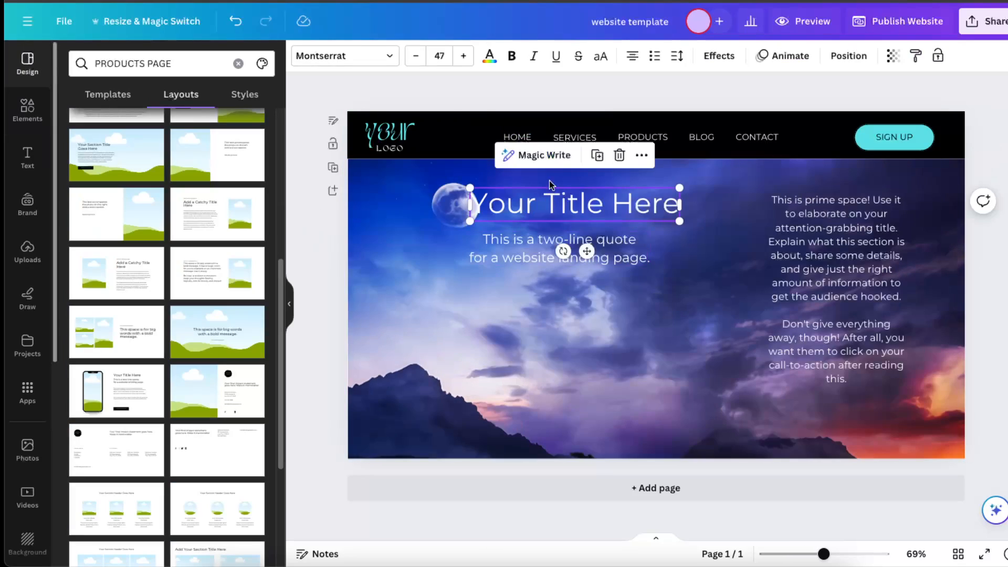
drag(531, 203, 597, 219)
click(533, 239)
click(632, 56)
- Remove the moonlit mountain video from the frame
click(624, 405)
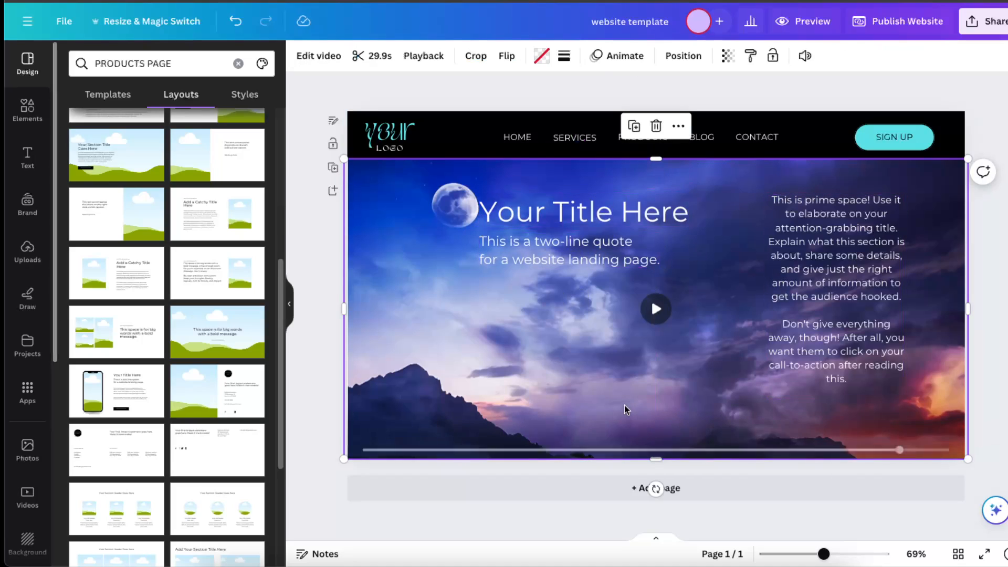
key(ctrl+z)
- Shift the paragraph text on the page's right side slightly right and down
mouse_move(839, 287)
mouse_down()
mouse_move(851, 317)
mouse_move(848, 296)
mouse_up()
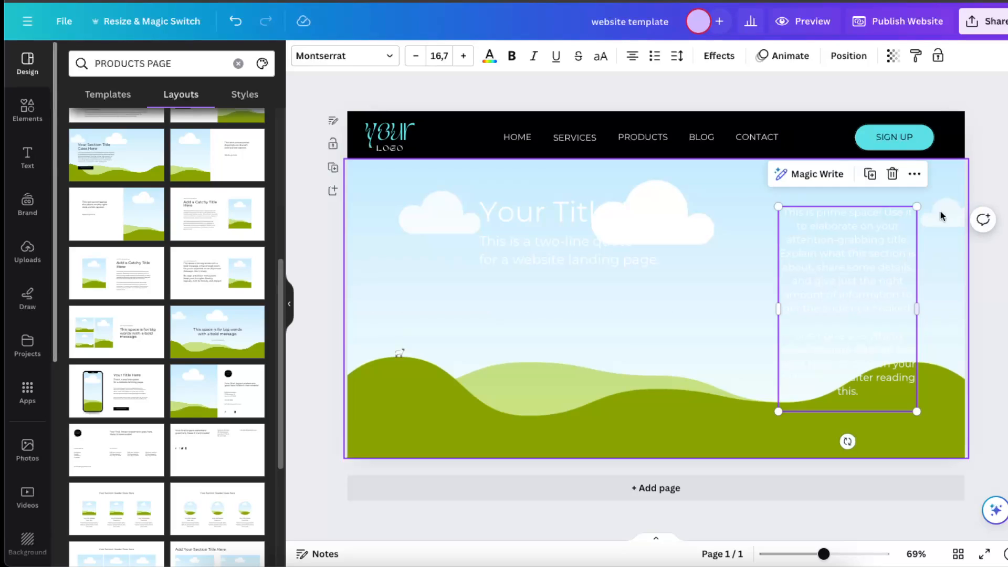
click(1001, 281)
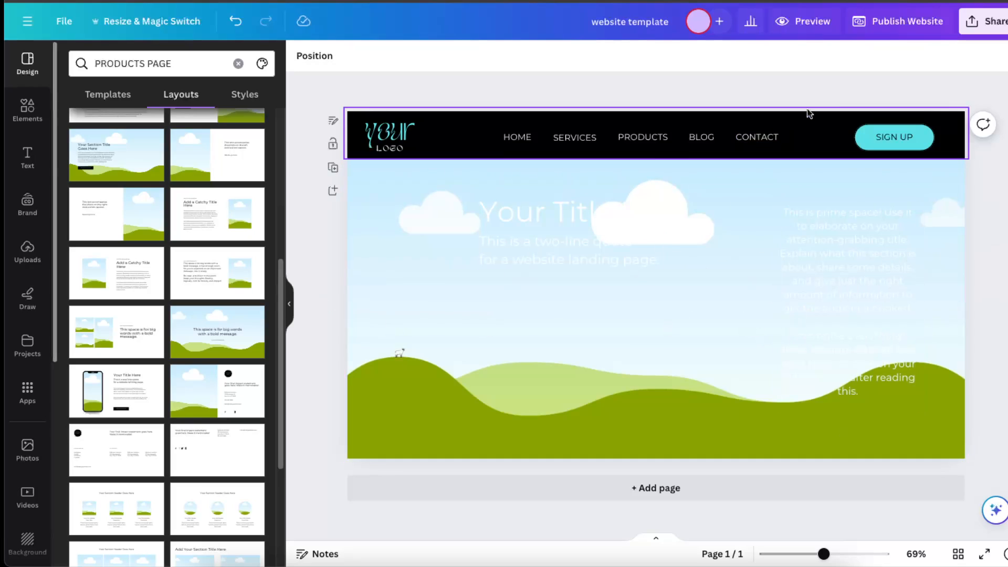
- Create a public template link for the design and copy it to the clipboard
click(979, 22)
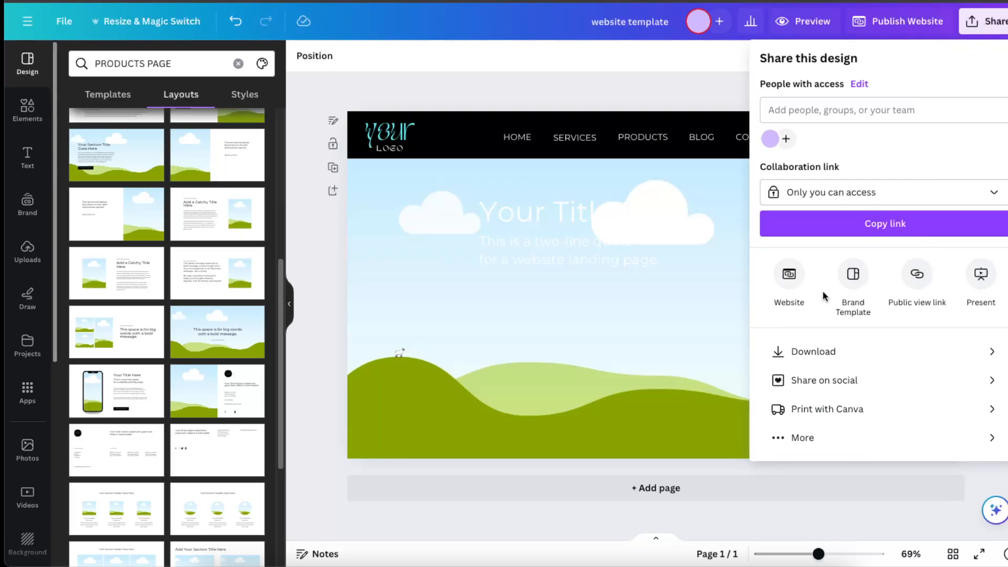
click(829, 445)
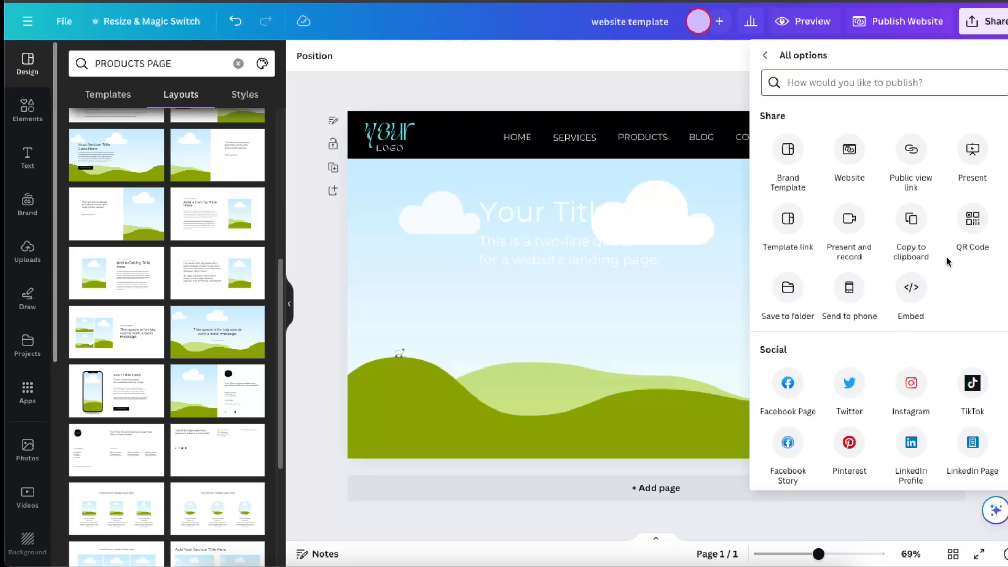
click(797, 226)
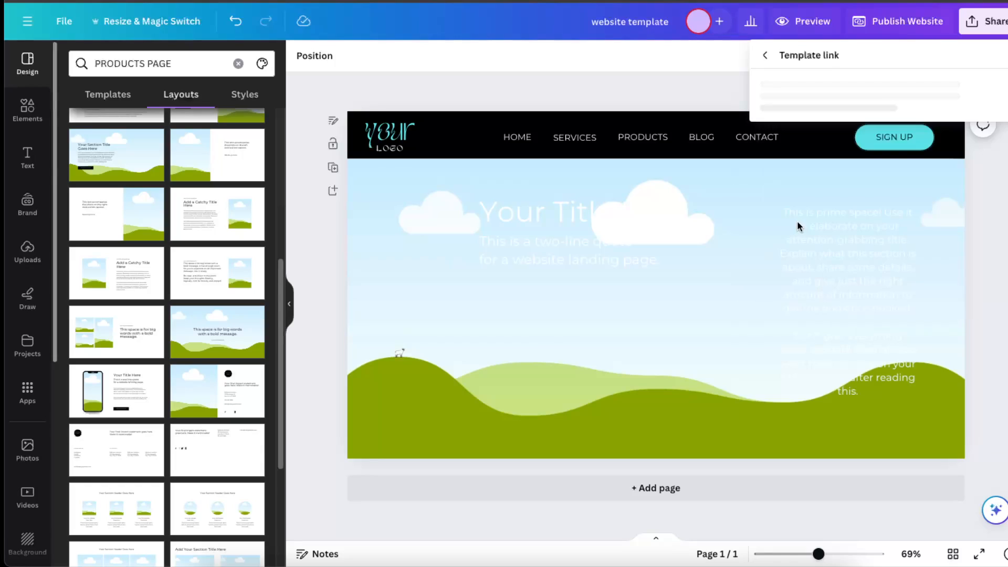
click(901, 328)
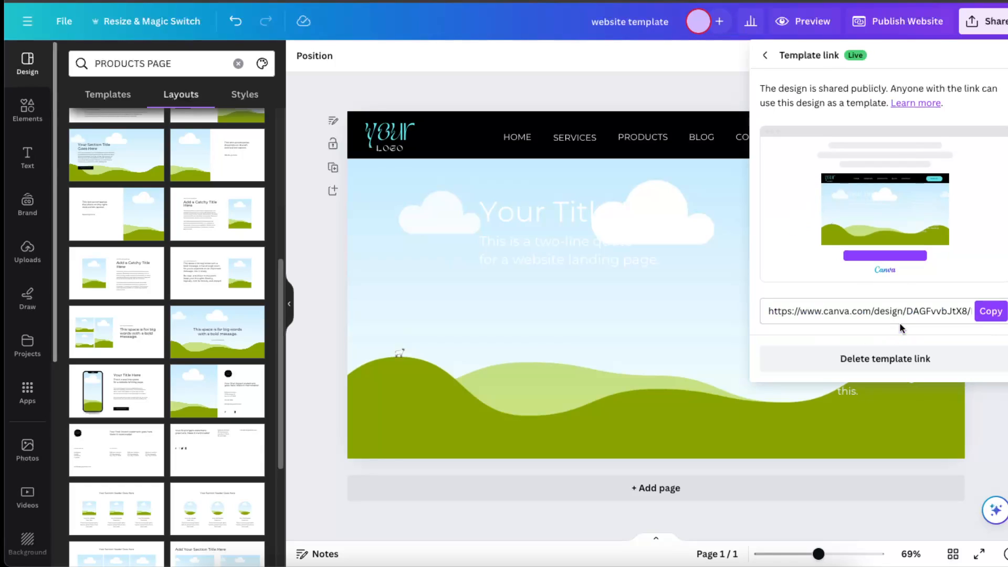
click(990, 311)
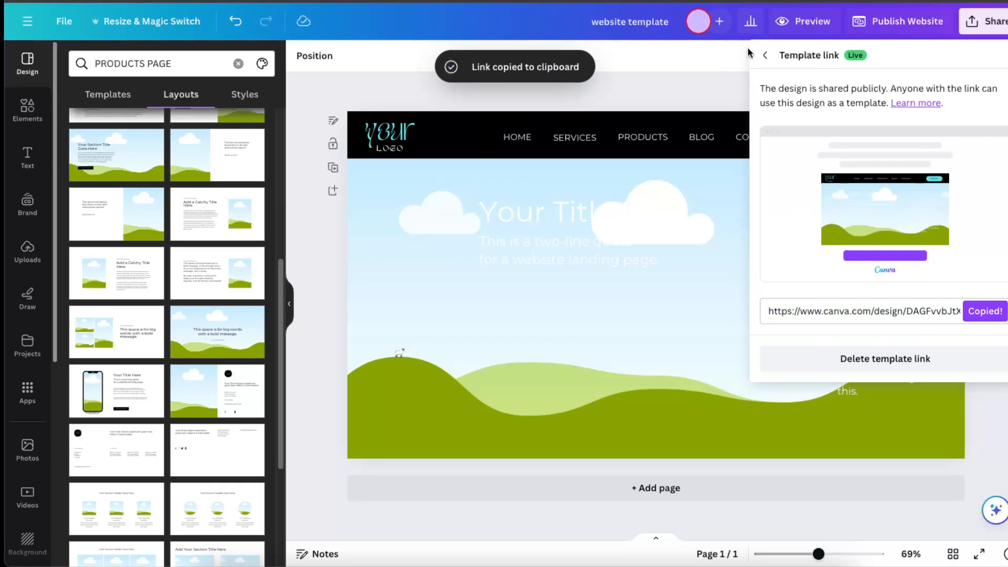
click(705, 85)
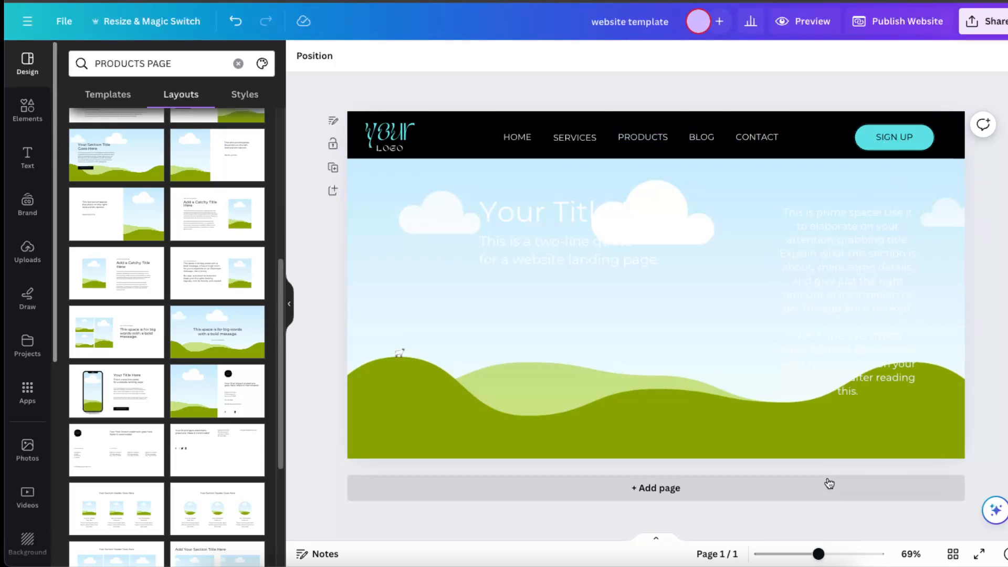
- Show the design's pages in grid view and check the template link among the sharing options
click(953, 553)
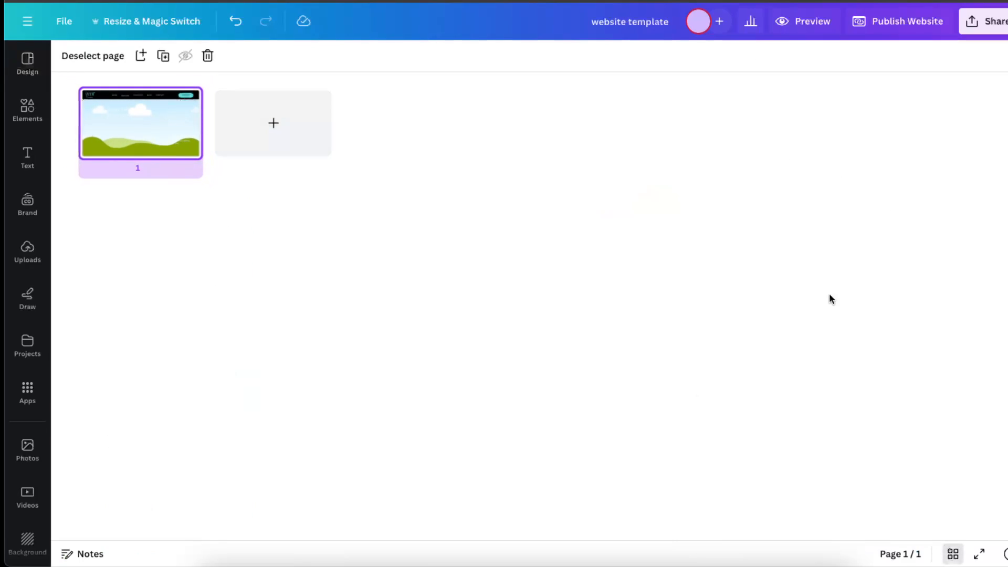
click(1000, 24)
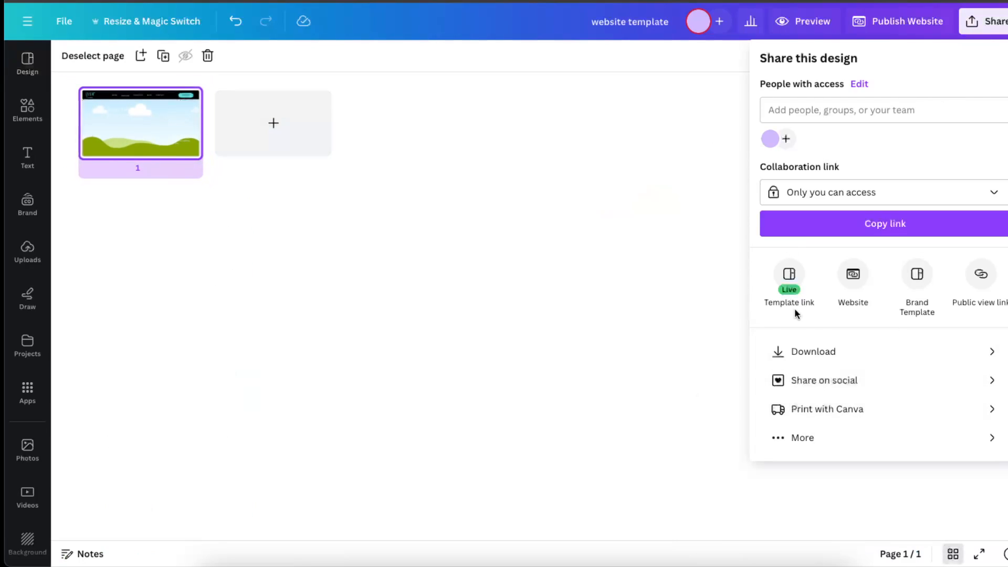
click(628, 259)
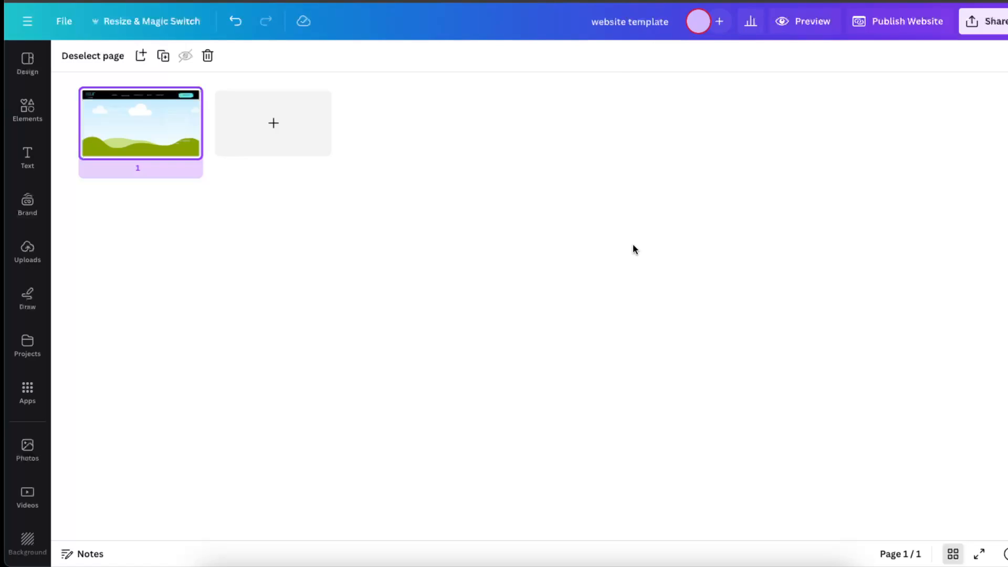